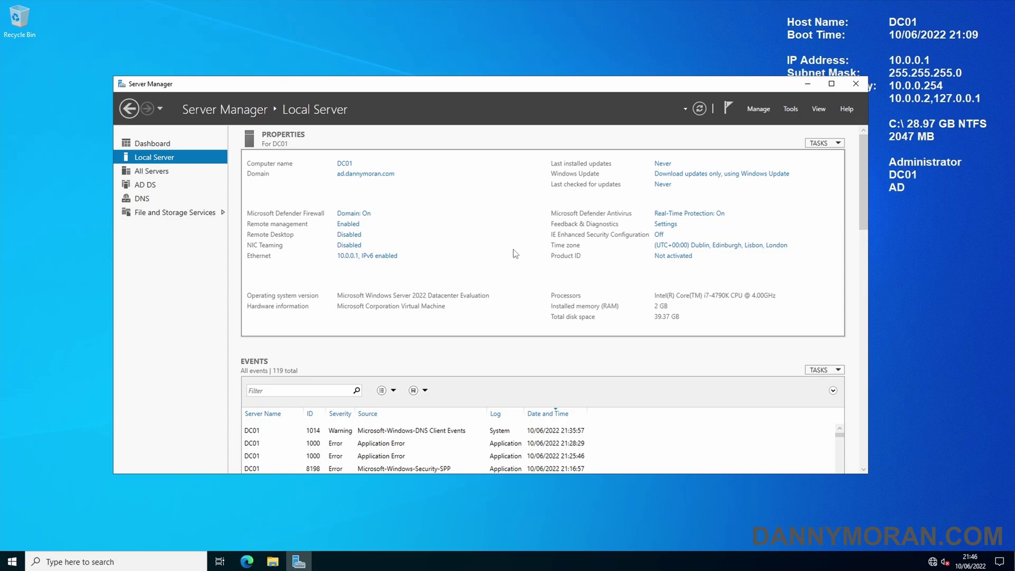
- Open Group Policy Management and select the Default Domain Policy of the ad.dannymoran.com domain
left_click(789, 111)
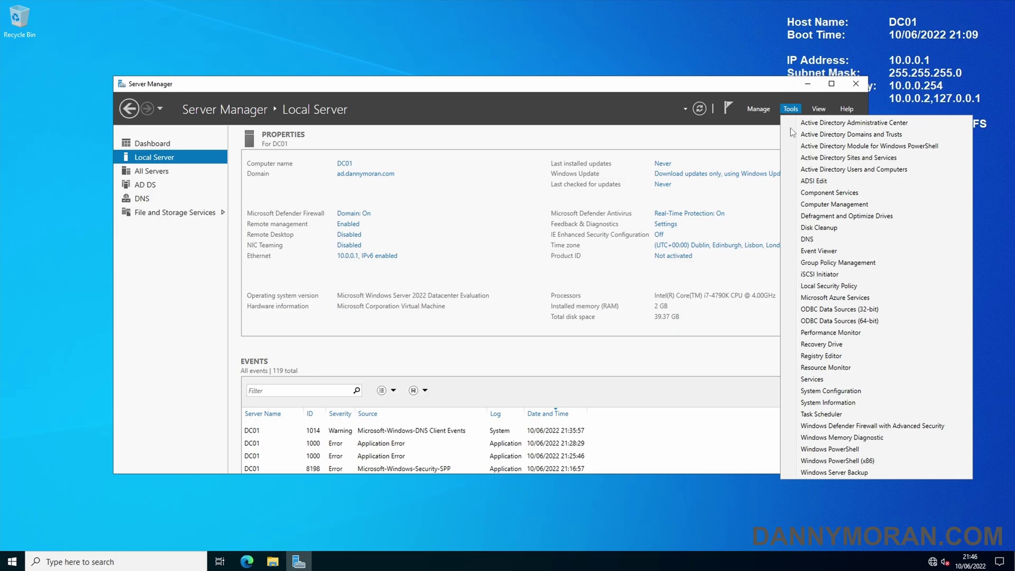
left_click(857, 265)
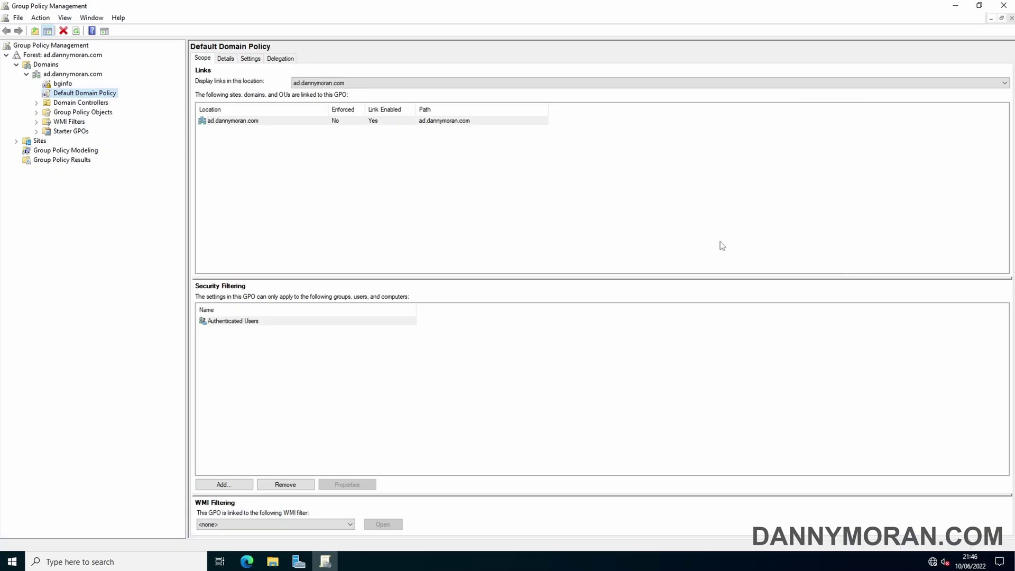
left_click(117, 96)
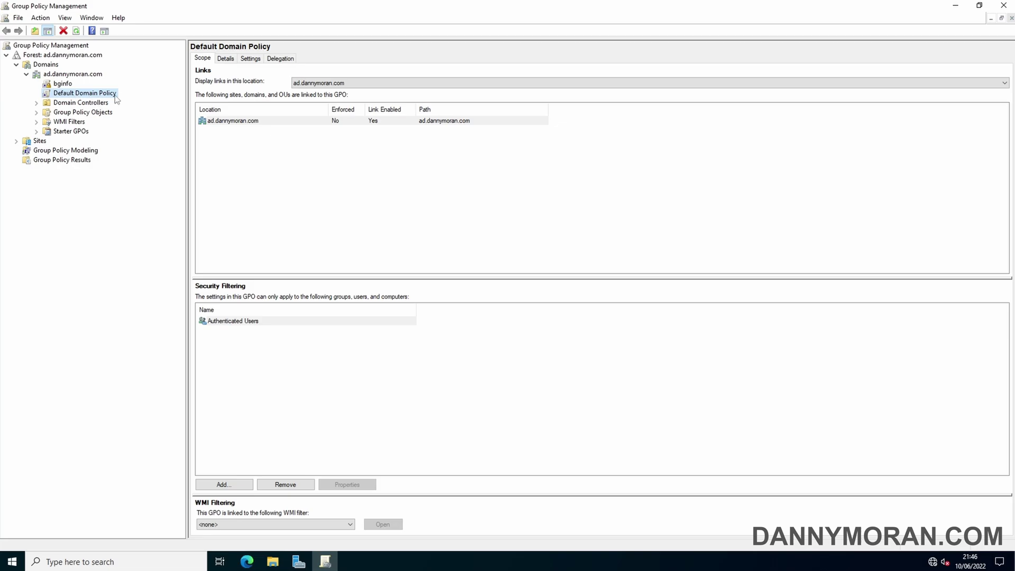
- Show all settings of the Default Domain Policy and examine its password and account lockout policies
left_click(250, 59)
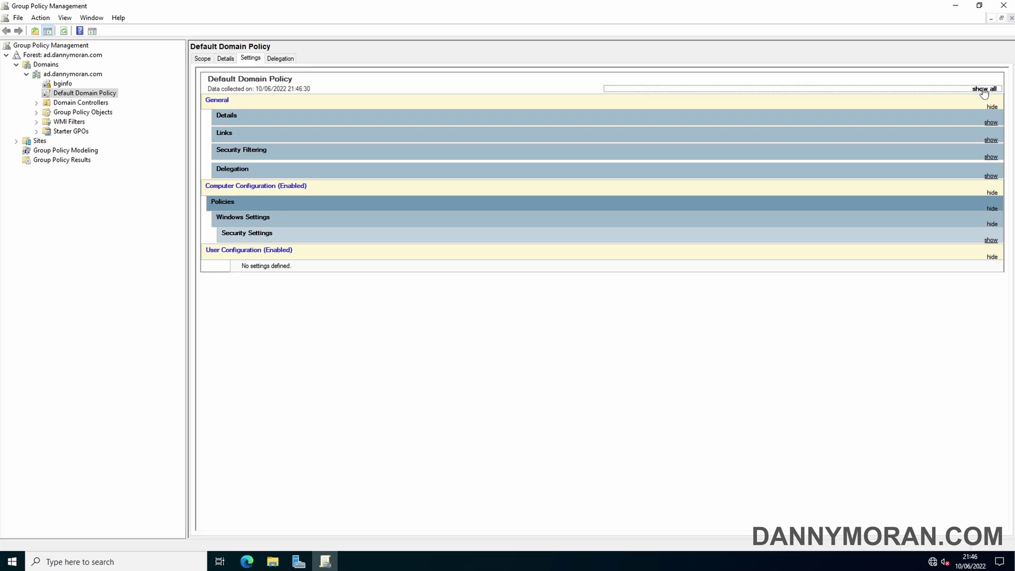
left_click(983, 90)
scroll(896, 180, "down", 5)
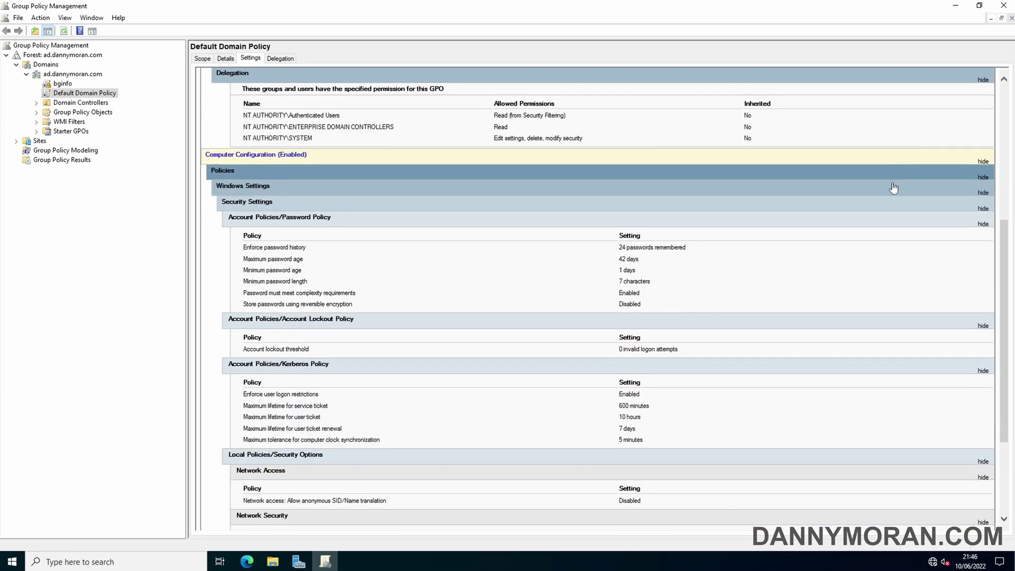
scroll(893, 187, "down", 1)
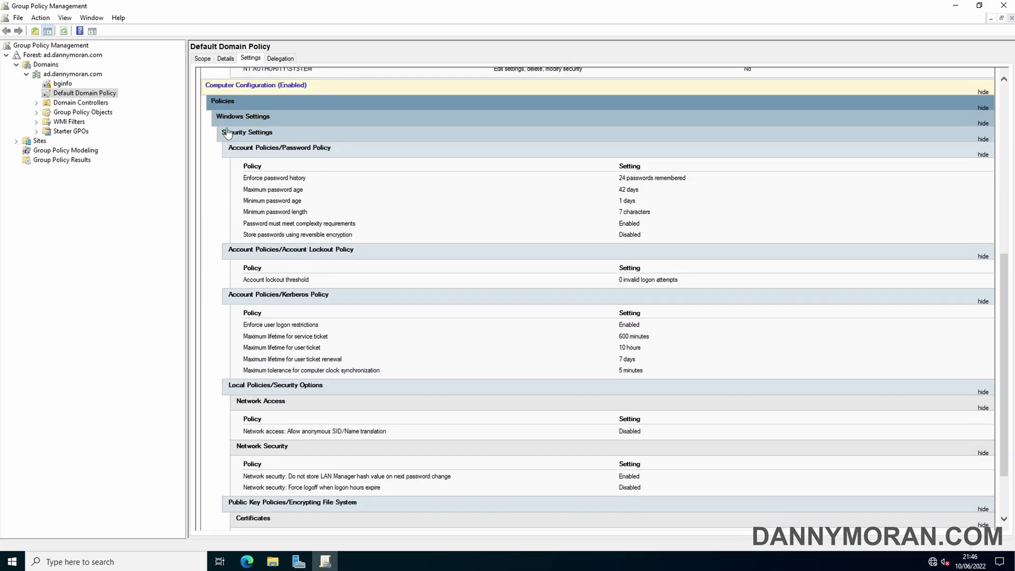
left_click_drag(243, 177, 705, 278)
left_click(713, 281)
- Open the Default Domain Policy for editing, maximize the editor window and widen its policy tree
right_click(86, 96)
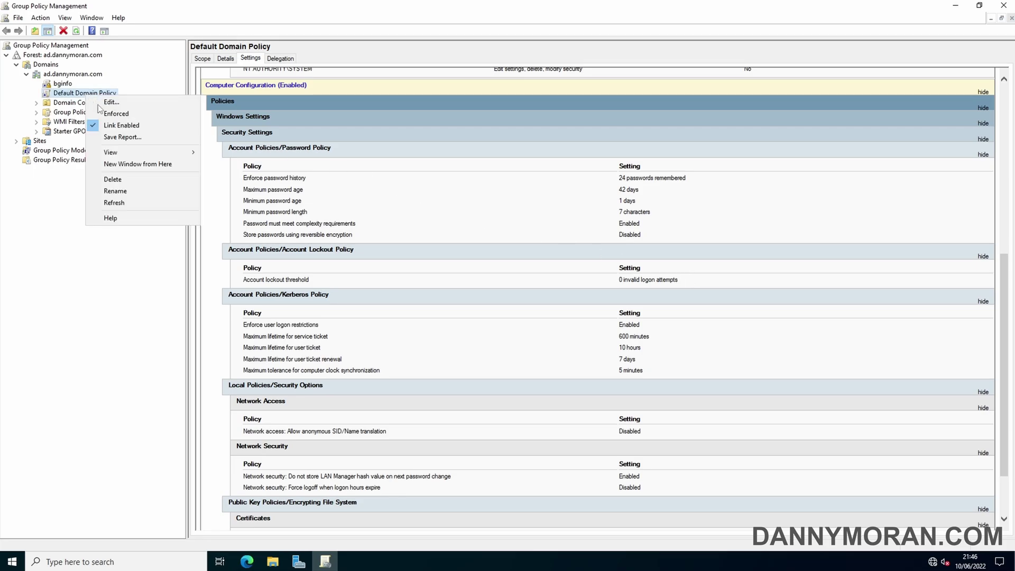
left_click(112, 102)
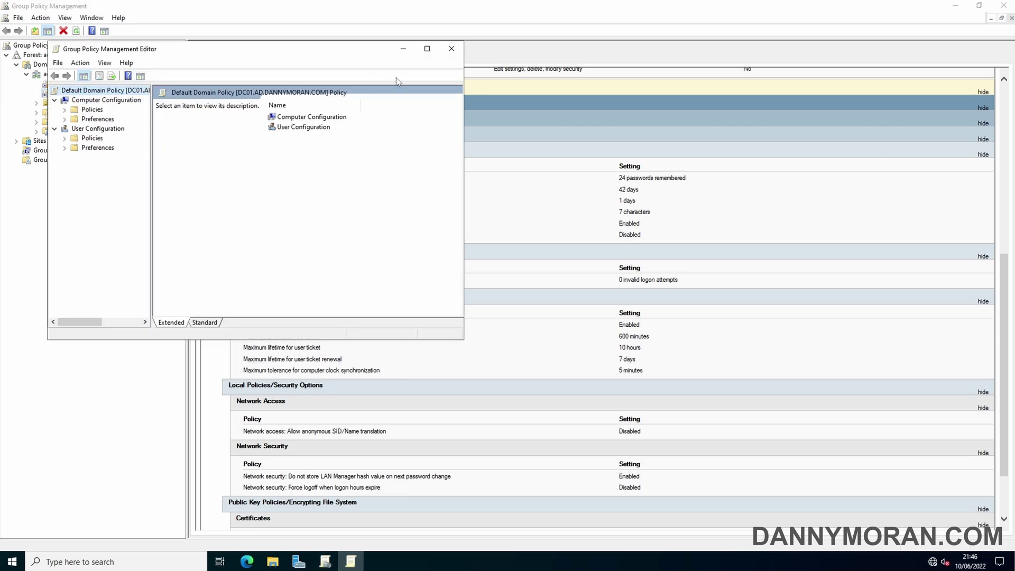
left_click(429, 51)
left_click_drag(103, 115, 156, 114)
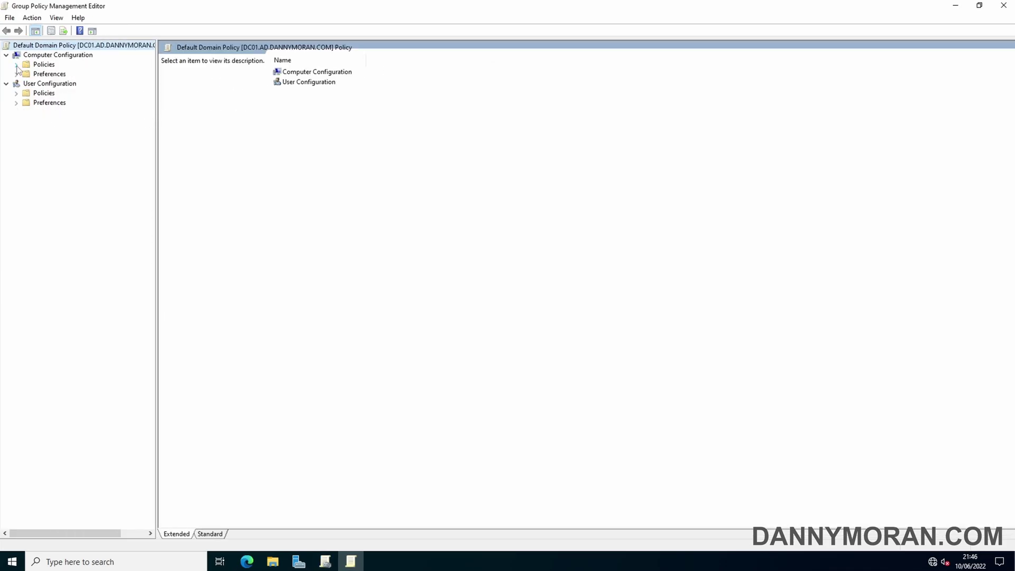
- Display the Password Policy settings under Computer Configuration, Policies, Windows Settings, Security Settings, Account Policies
left_click(16, 64)
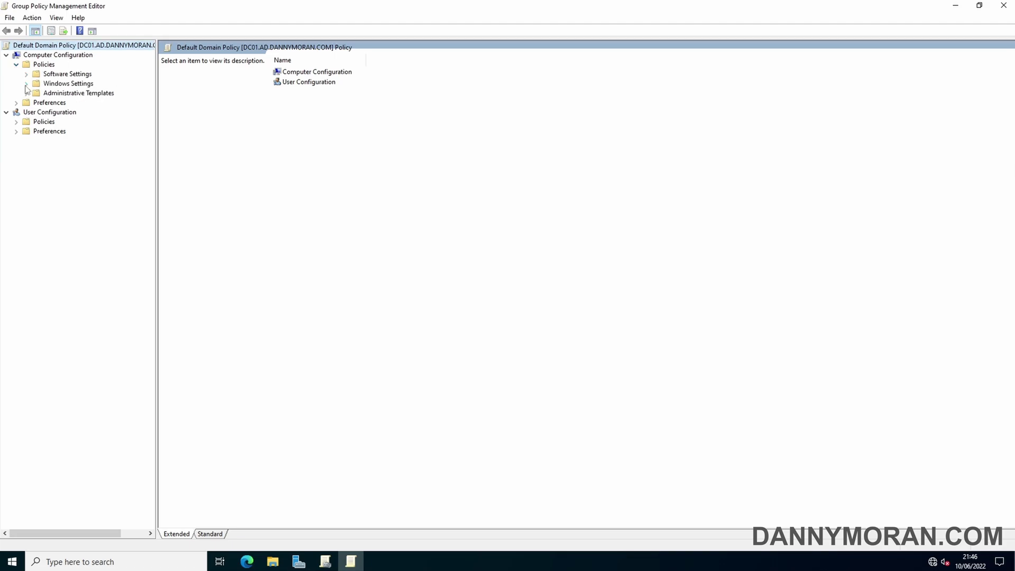
left_click(26, 84)
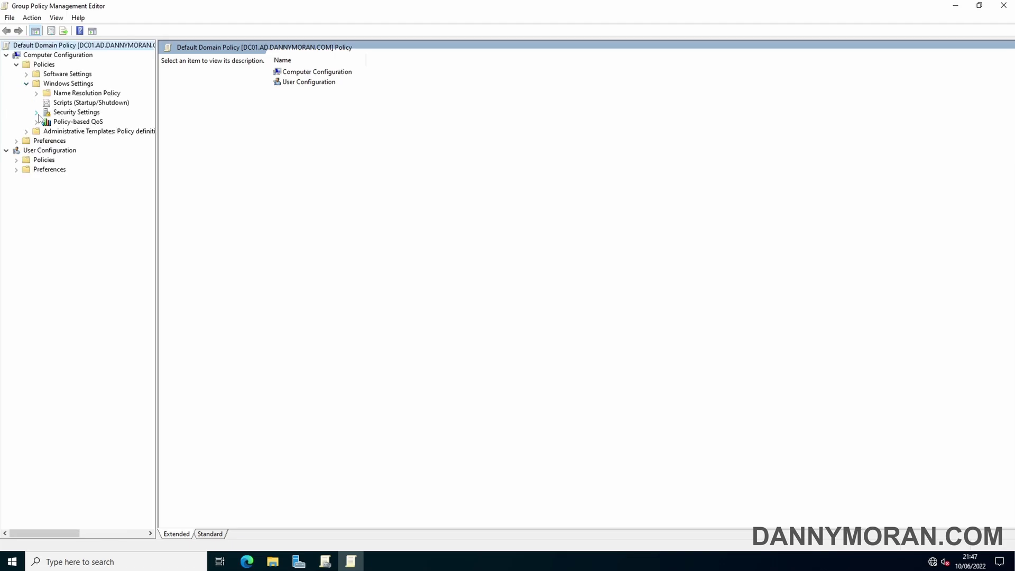
left_click(36, 112)
left_click(46, 123)
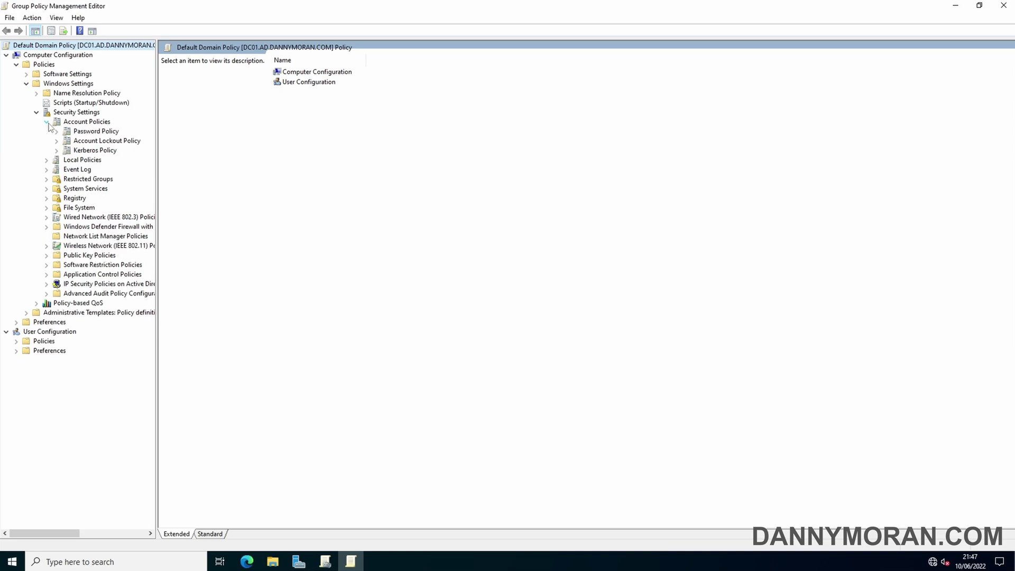
left_click(103, 133)
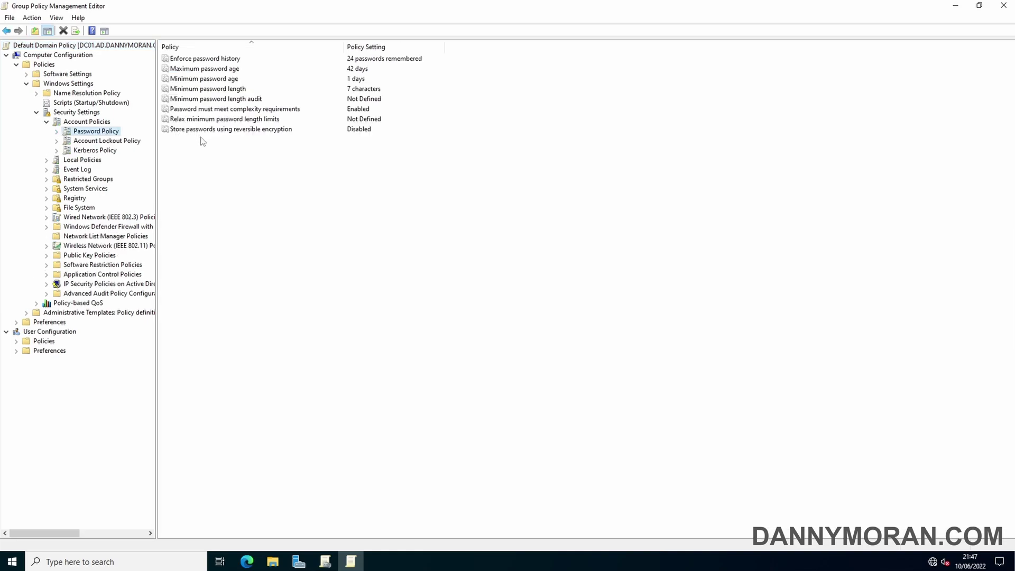
- Review the setting and explanation of the Password must meet complexity requirements policy, keeping it enabled
left_click(222, 111)
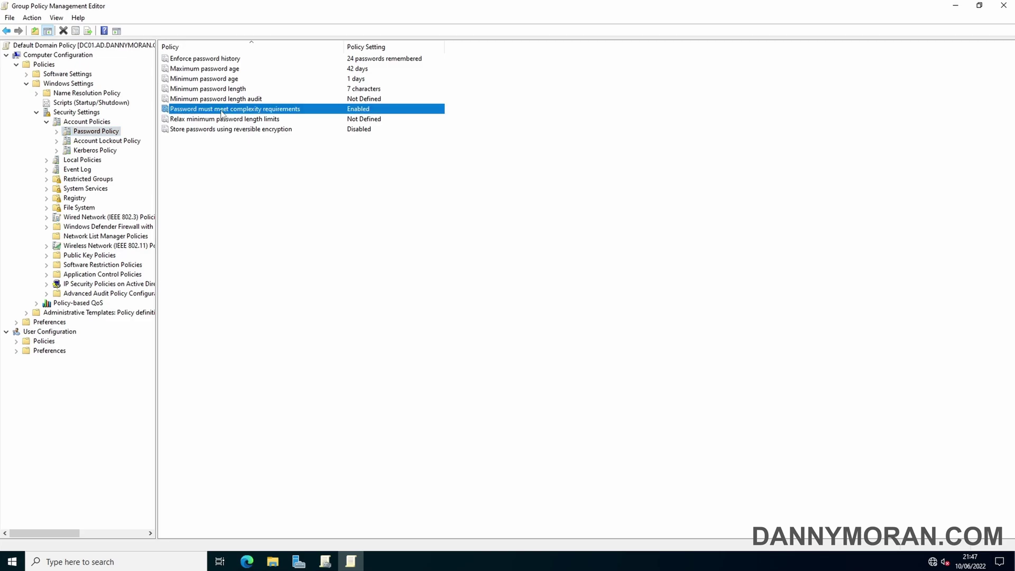
double_click(309, 110)
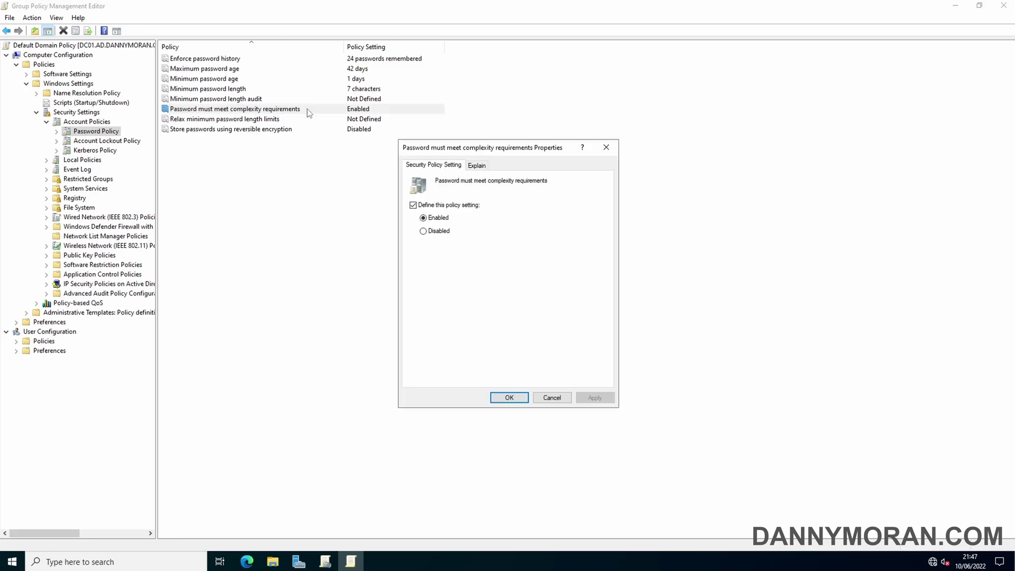
left_click(477, 165)
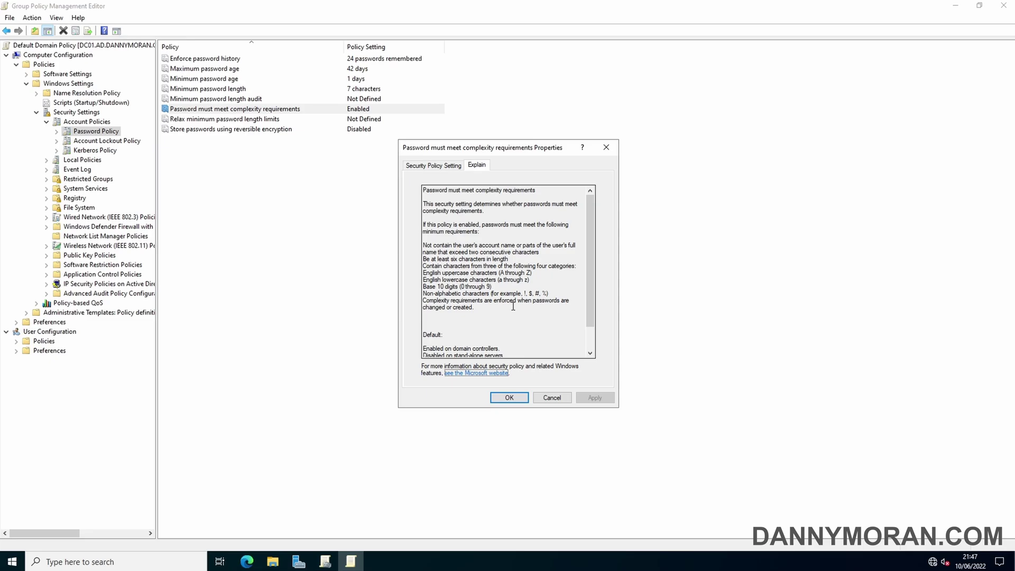
left_click(450, 167)
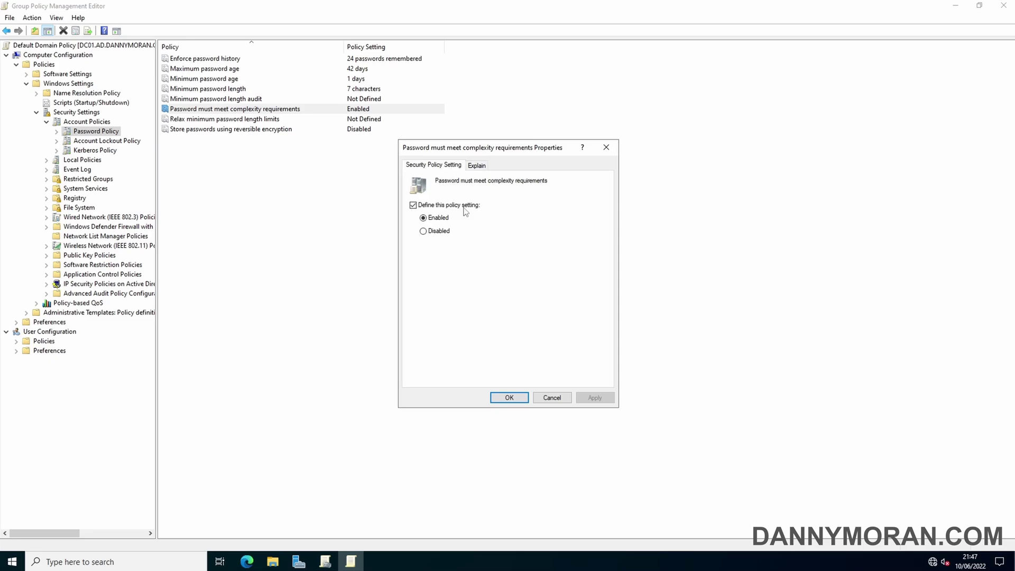
left_click(523, 396)
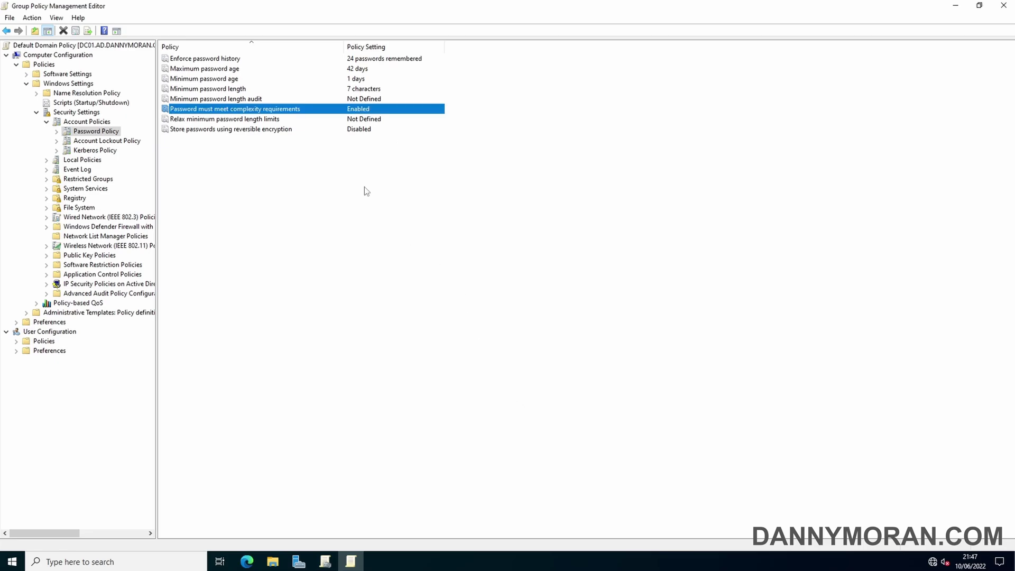
- Set the Minimum password length policy to 14 characters and apply it
double_click(231, 90)
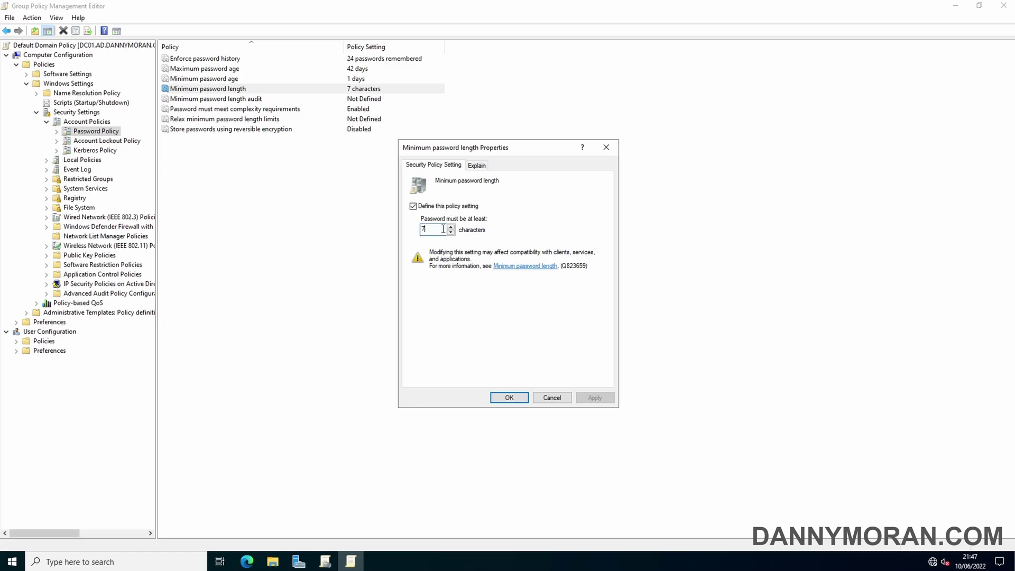
left_click_drag(443, 229, 410, 234)
type("14")
key("alt+a")
- Read the explanation of Minimum password length and look at the properties of the Relax minimum password length limits policy
left_click(478, 167)
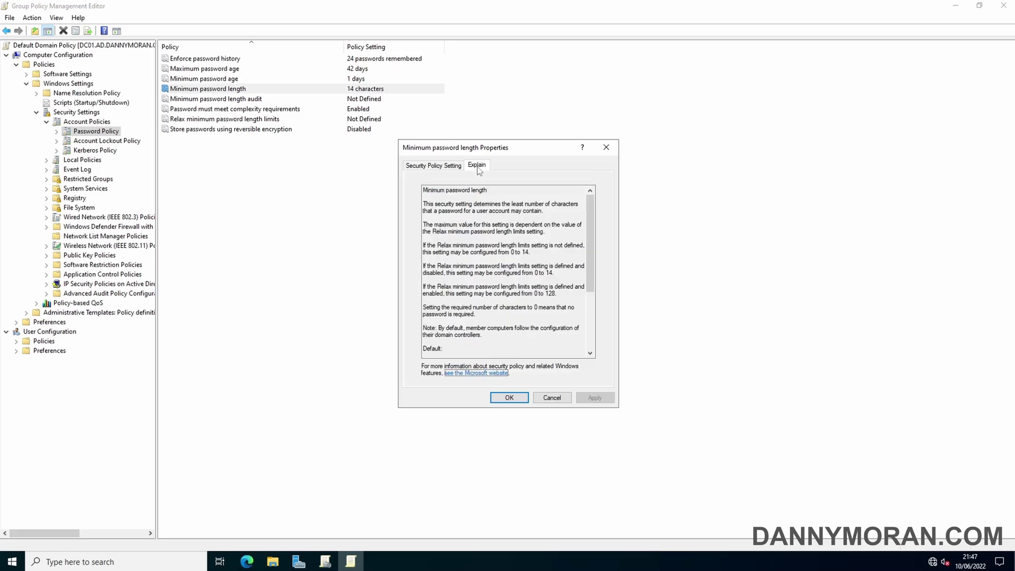
left_click_drag(558, 294, 539, 296)
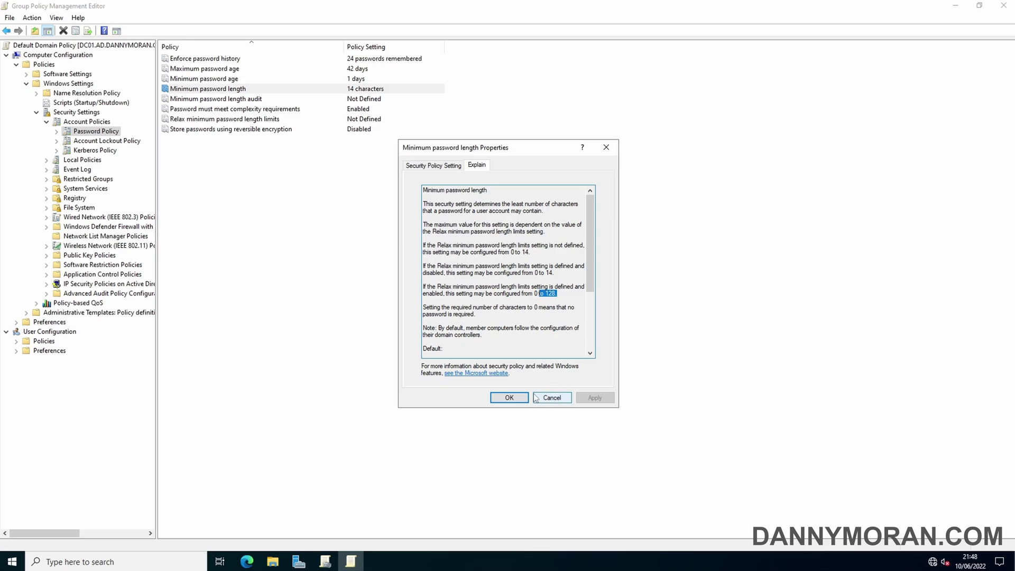
left_click(513, 399)
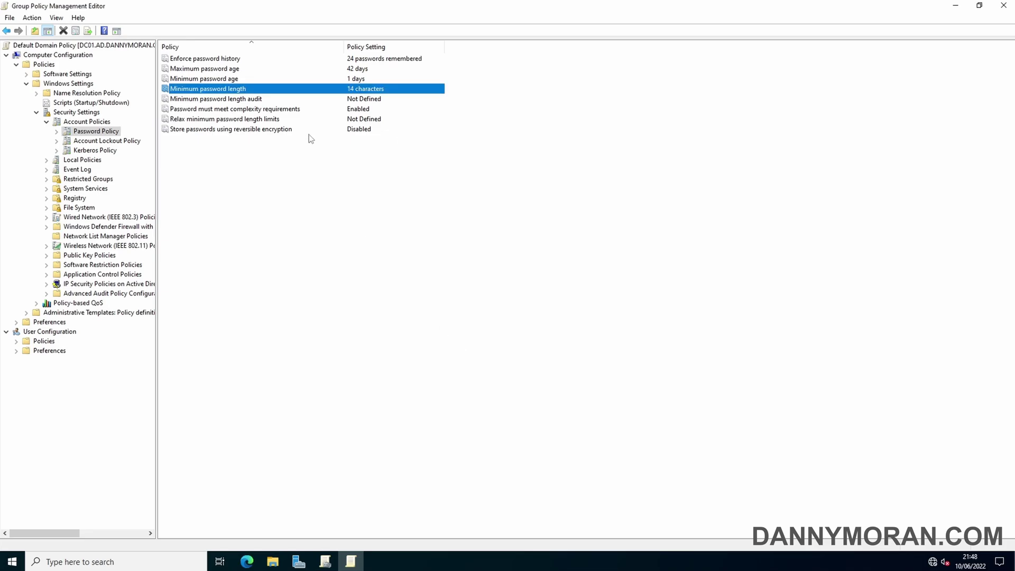
double_click(226, 120)
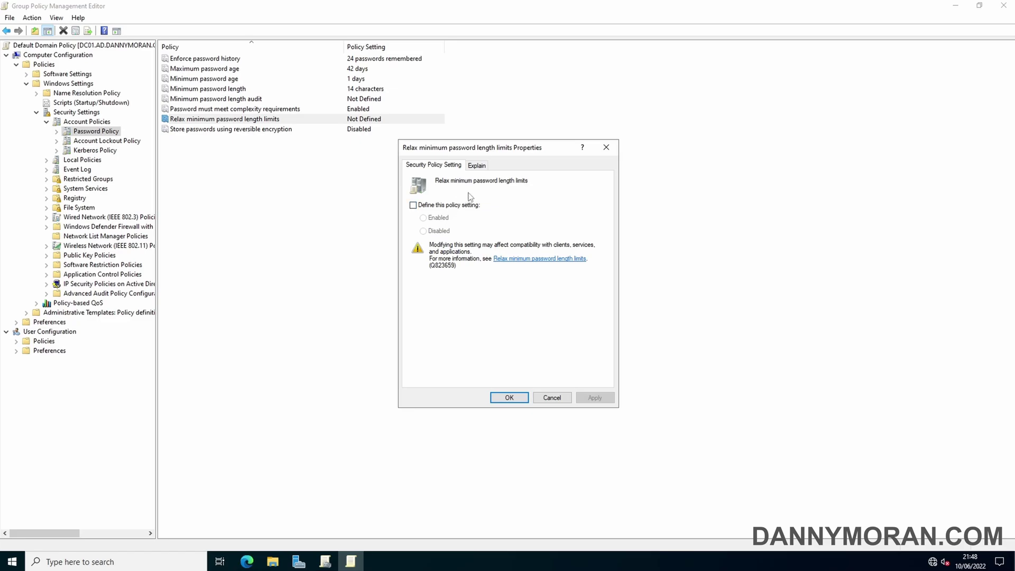
left_click(606, 148)
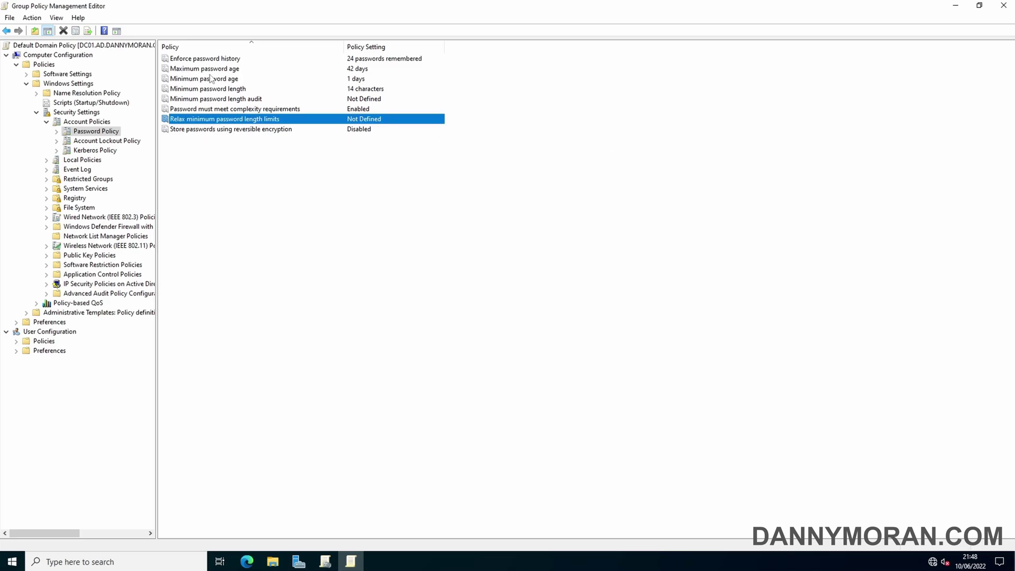
- Set the Maximum password age policy to 0 days so that passwords do not expire
left_click(193, 69)
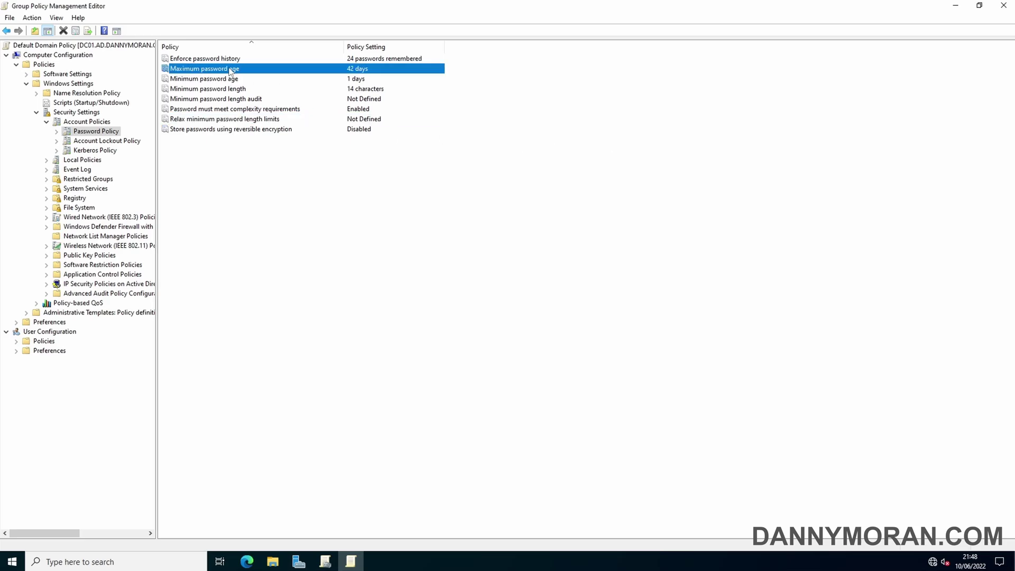
double_click(231, 71)
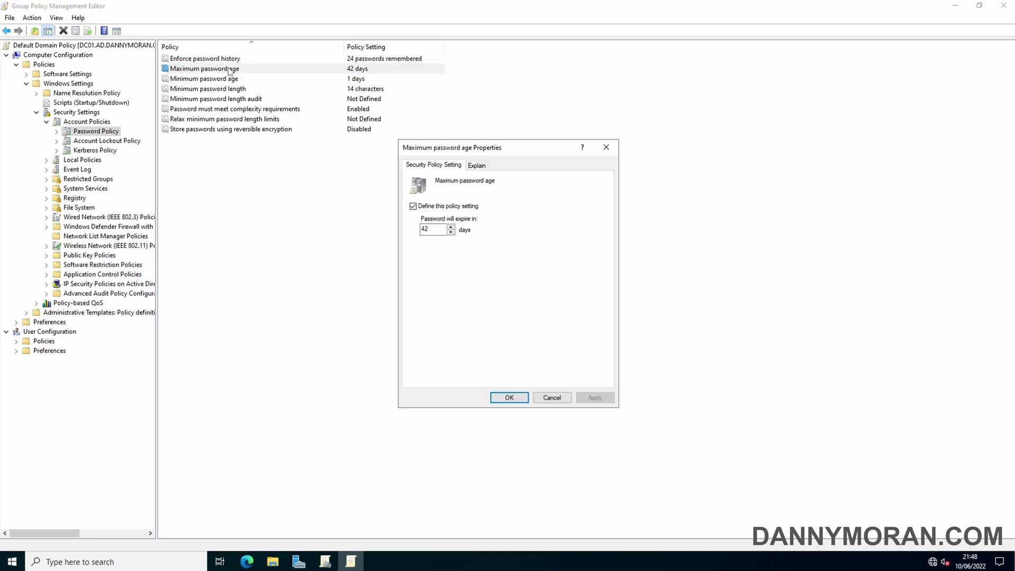
left_click_drag(443, 229, 413, 232)
type("0")
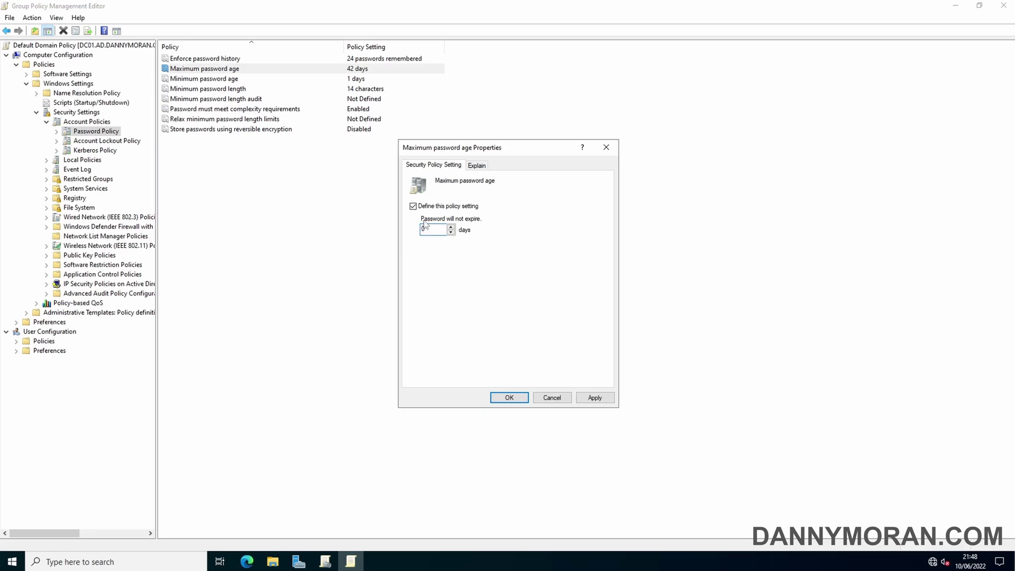
left_click(595, 398)
left_click(509, 398)
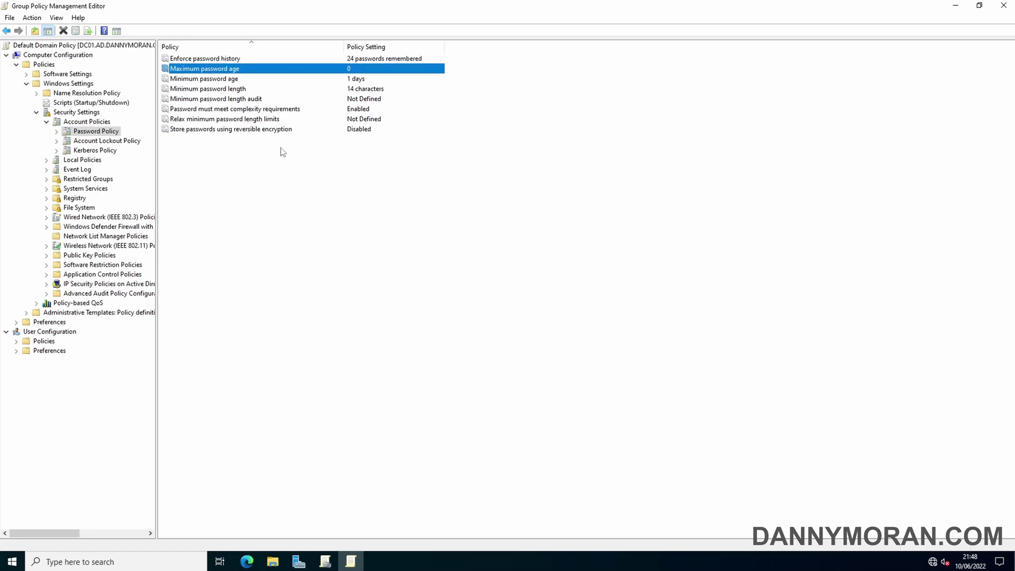
- Review the Minimum password age and Enforce password history policies in the policy list
left_click(218, 79)
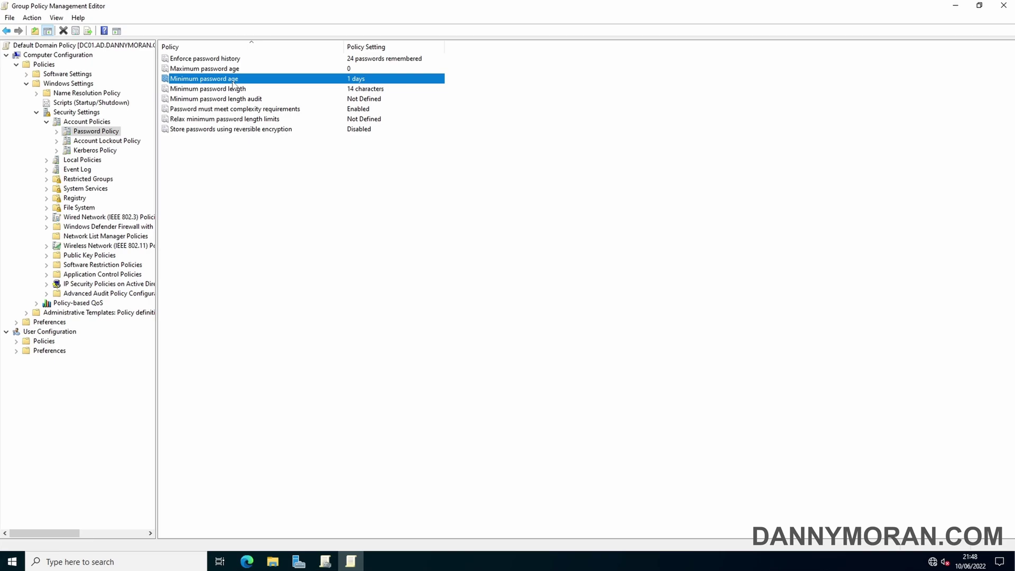
left_click(222, 60)
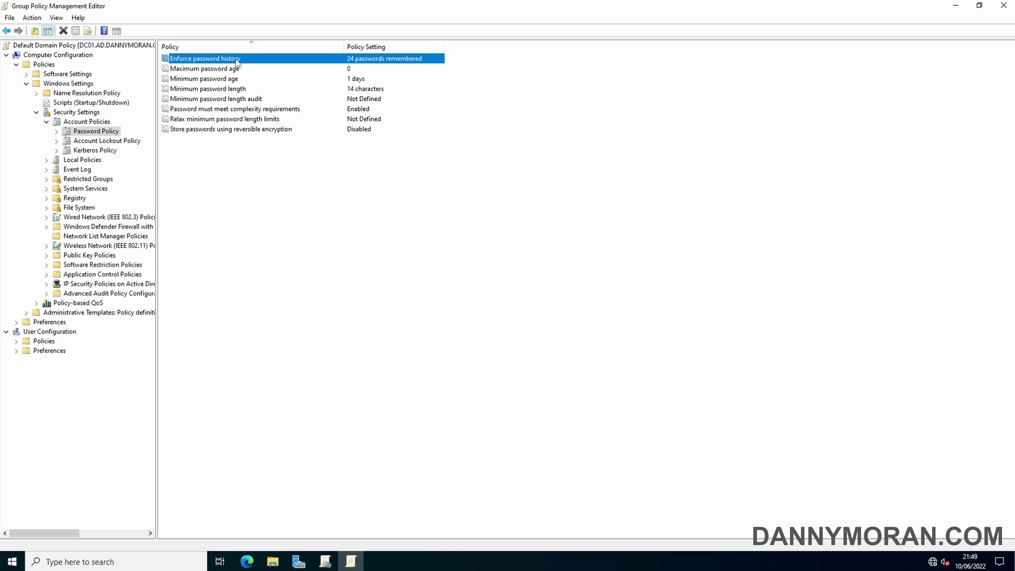
- Set the Account lockout threshold to 4 invalid logon attempts, accepting the suggested 30 minutes for lockout duration and counter reset
left_click(119, 146)
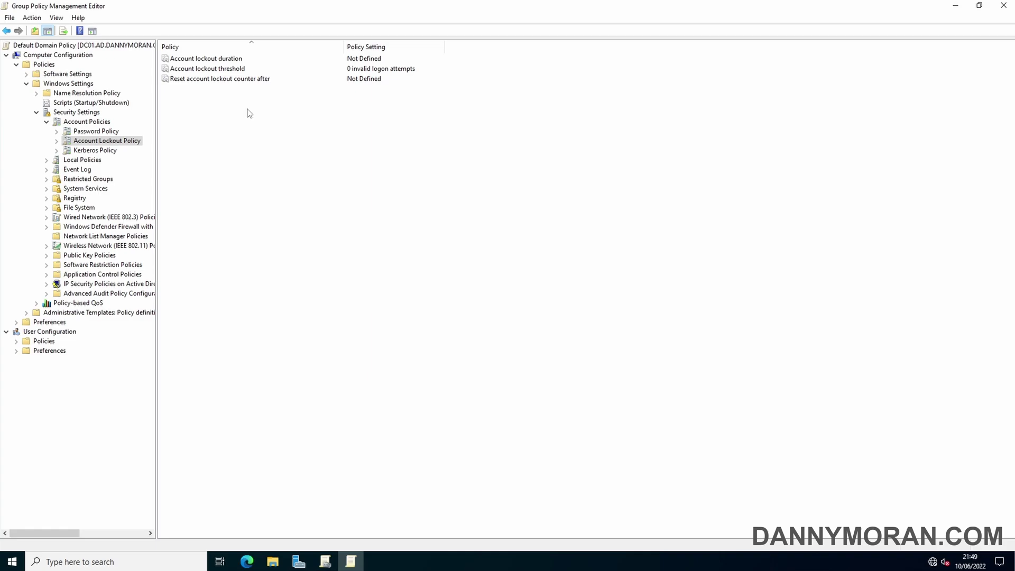
double_click(214, 74)
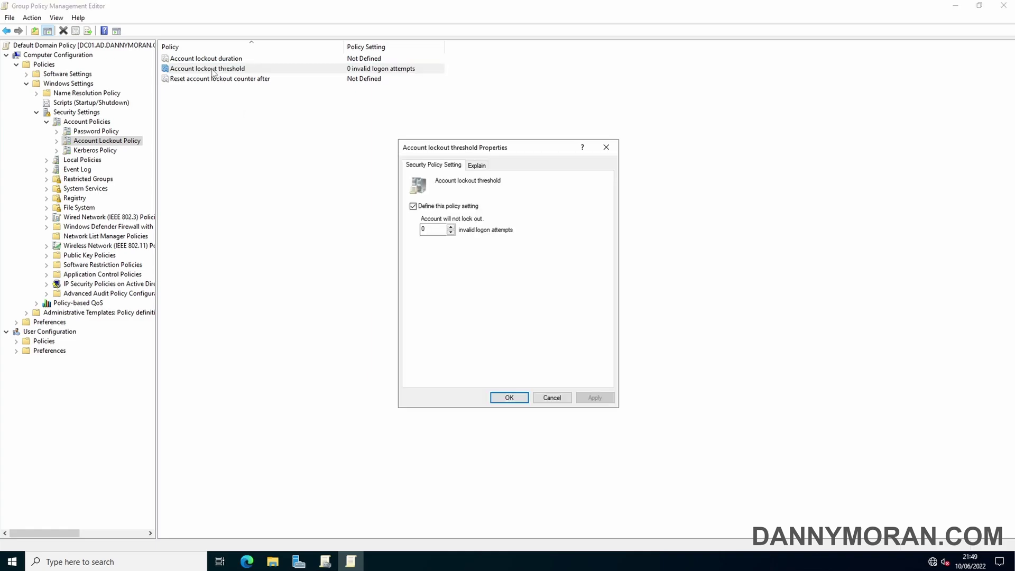
left_click(451, 227)
left_click(450, 227)
left_click(451, 227)
left_click(595, 397)
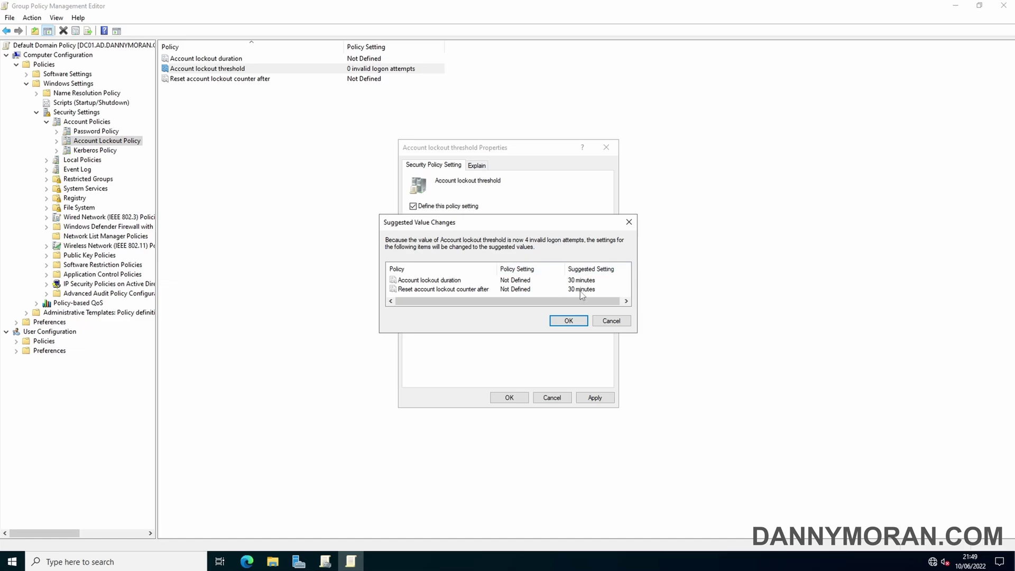
left_click(568, 321)
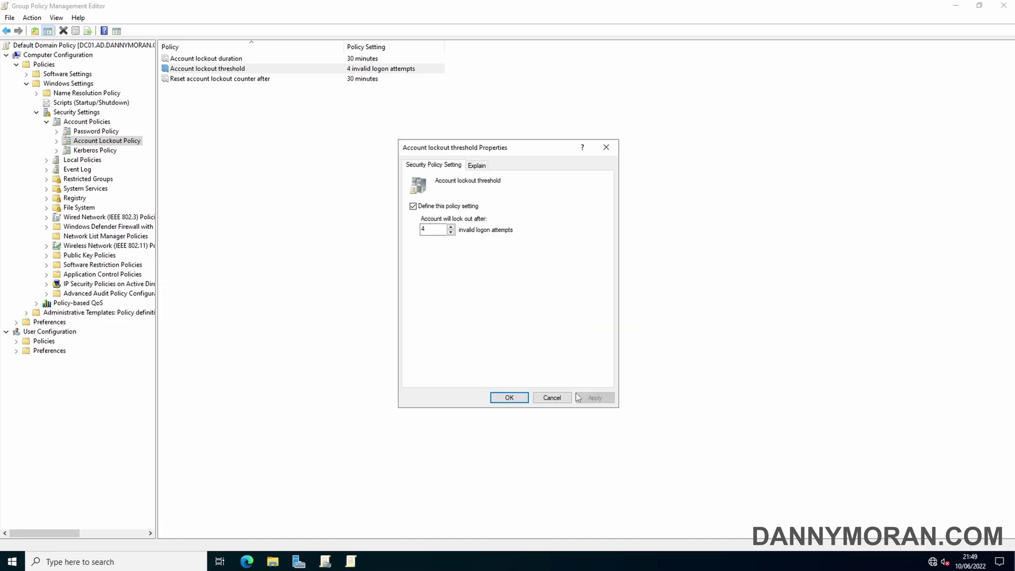
left_click(512, 397)
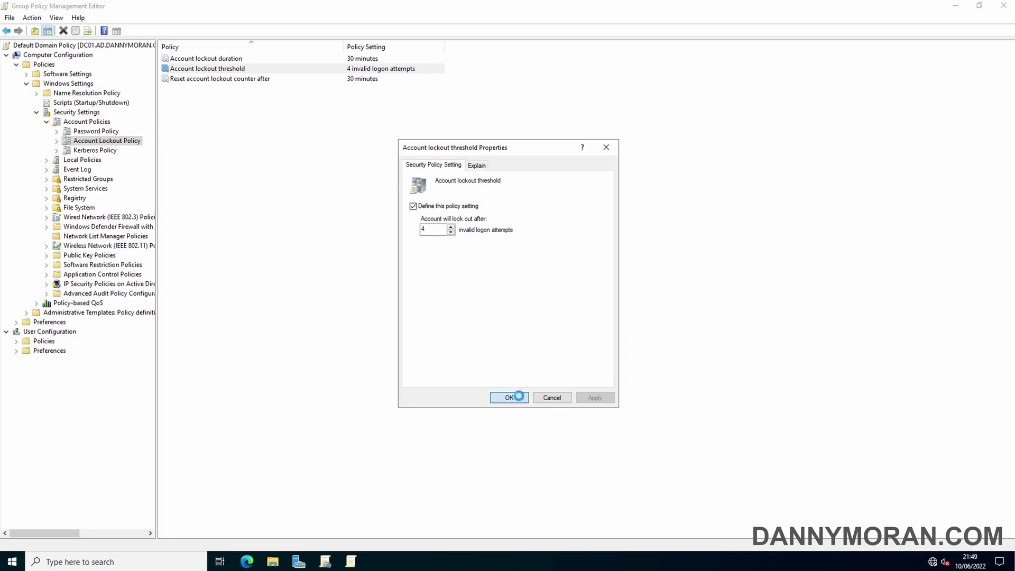
- Check the Account lockout duration properties without changing them, and close the policy editor
double_click(236, 59)
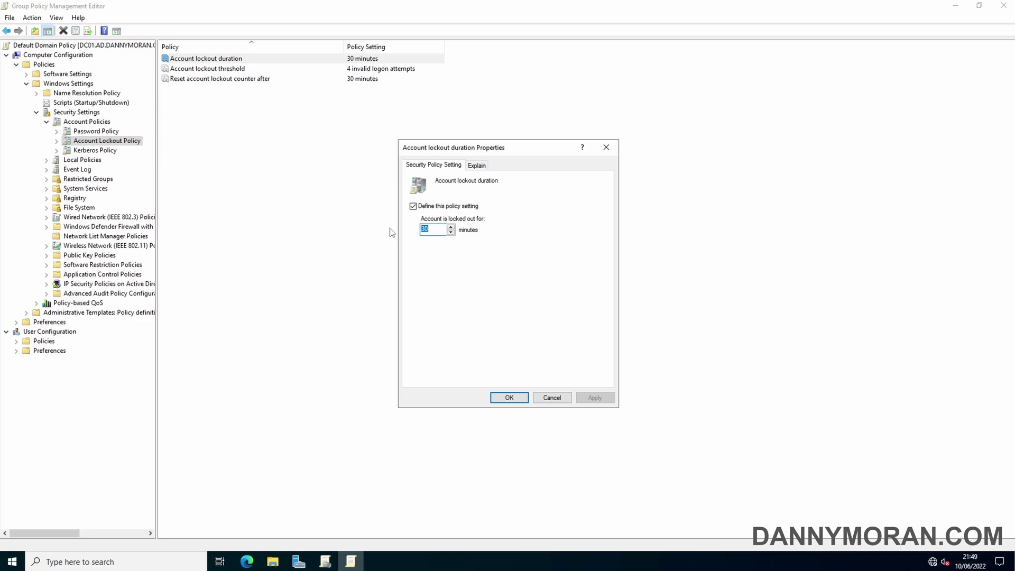
left_click(612, 150)
left_click(531, 153)
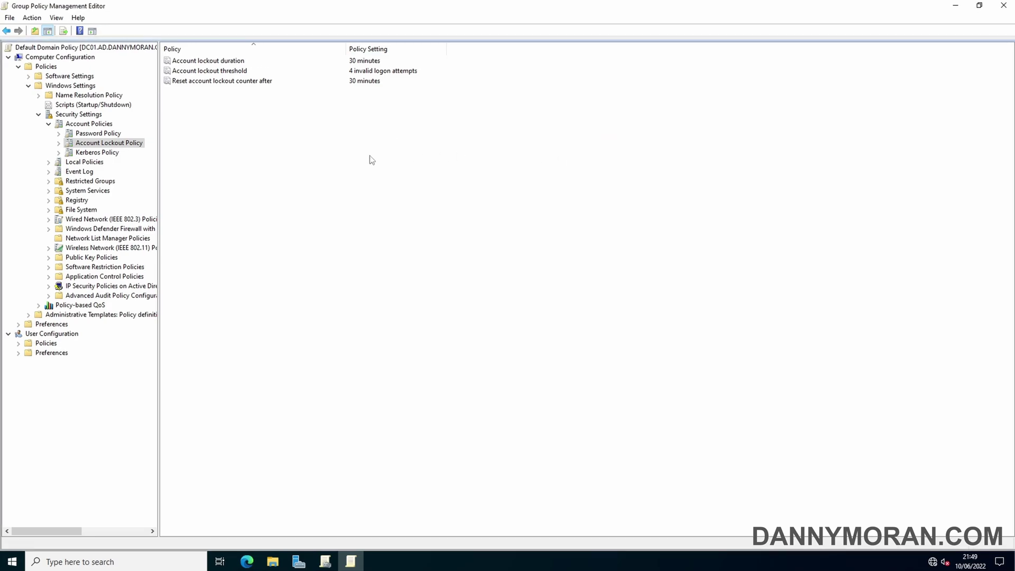
left_click(1003, 10)
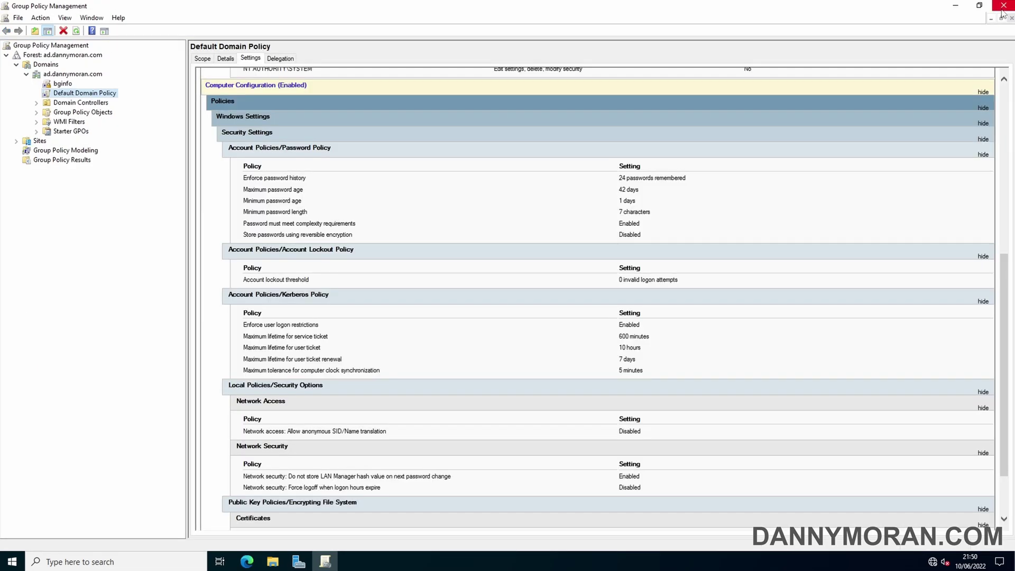
- Force a Group Policy update on all computers in the Domain Controllers organizational unit and dismiss the results
left_click(80, 104)
right_click(81, 104)
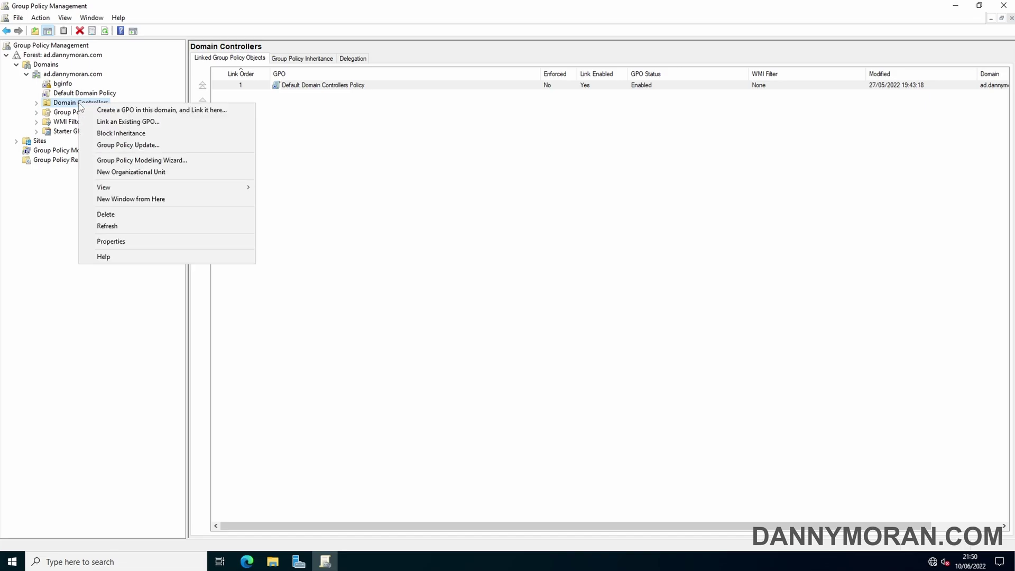
left_click(123, 148)
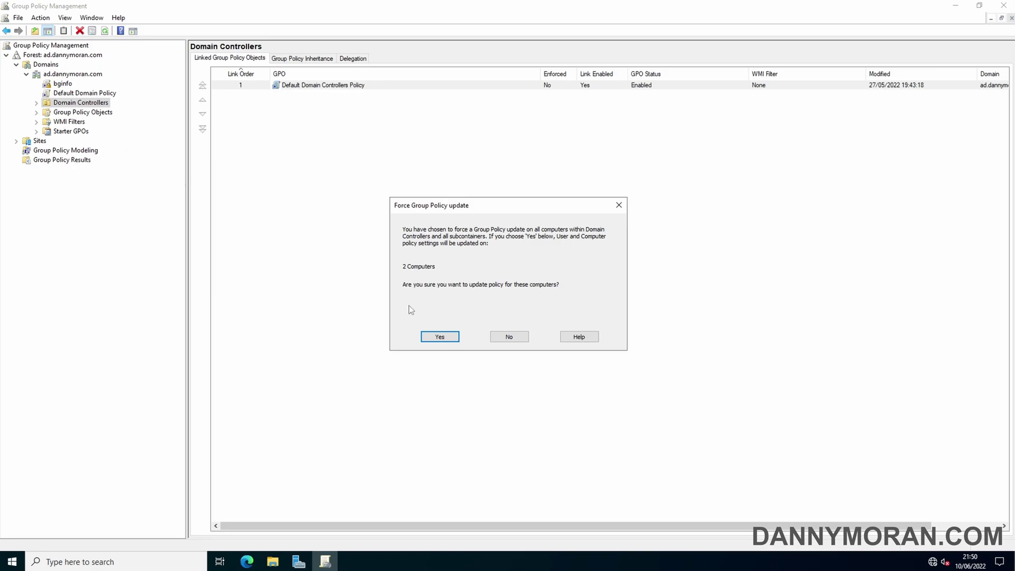
left_click(453, 338)
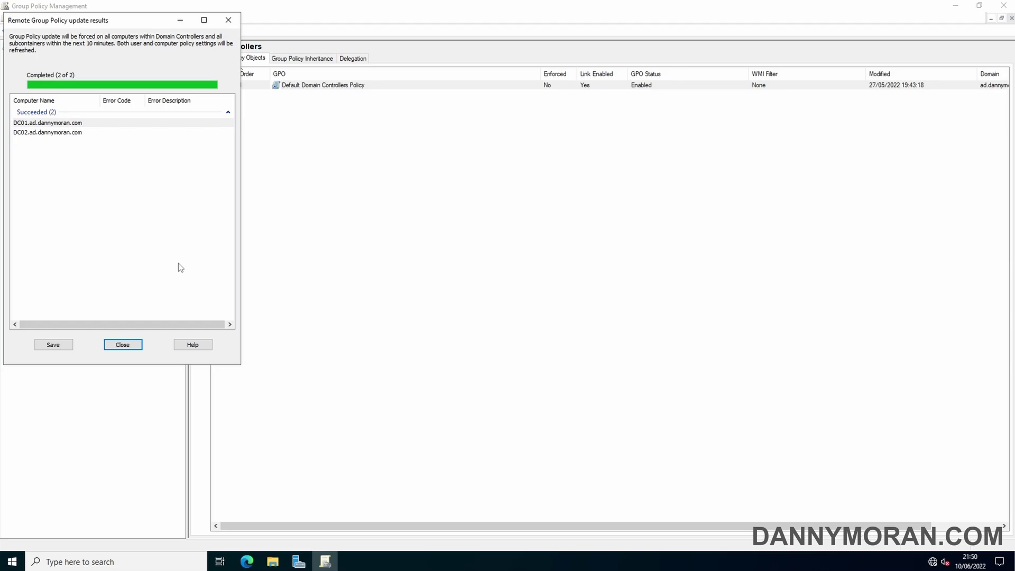
left_click(122, 344)
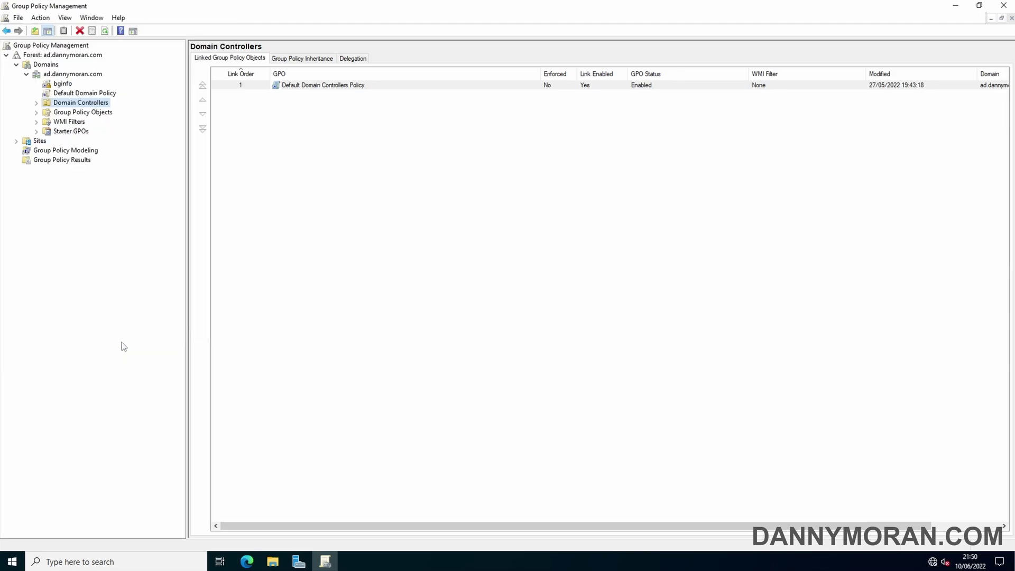
- Refresh the Default Domain Policy settings report, expand all sections, and review the password and account lockout values
left_click(99, 95)
left_click(984, 89)
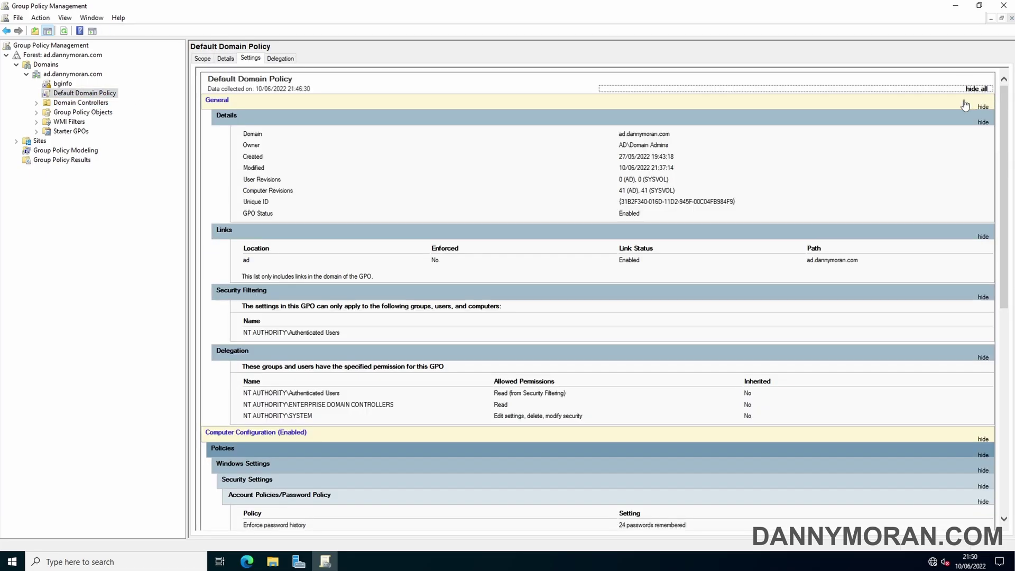
left_click(64, 31)
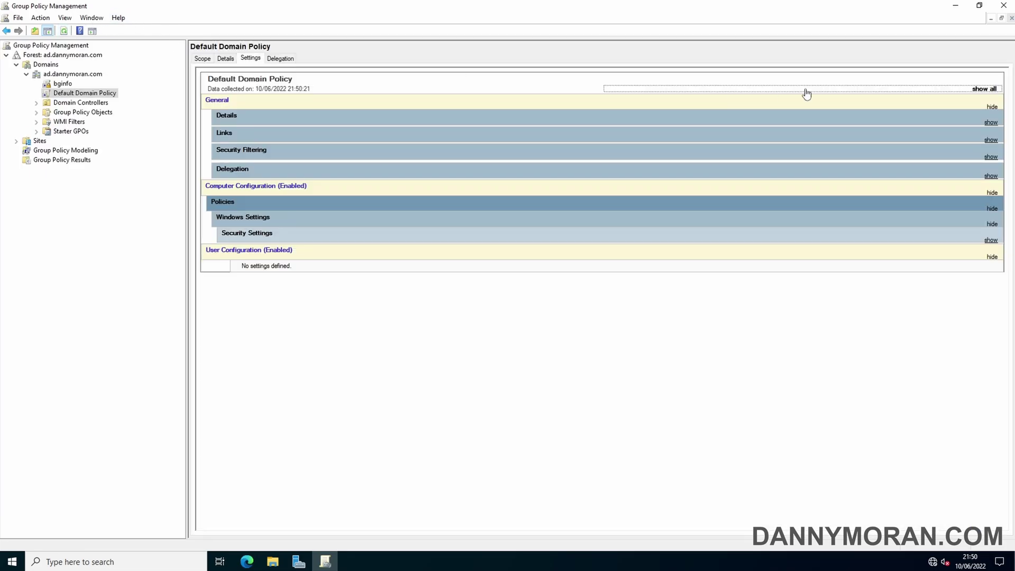
left_click(979, 88)
scroll(584, 216, "down", 3)
scroll(584, 216, "down", 3)
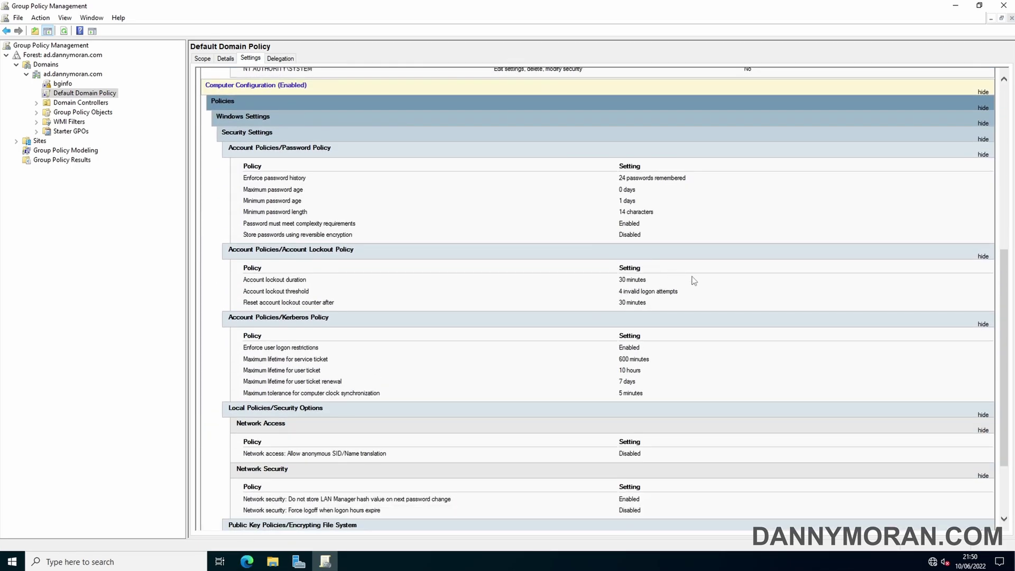
left_click_drag(681, 304, 290, 185)
left_click(290, 185)
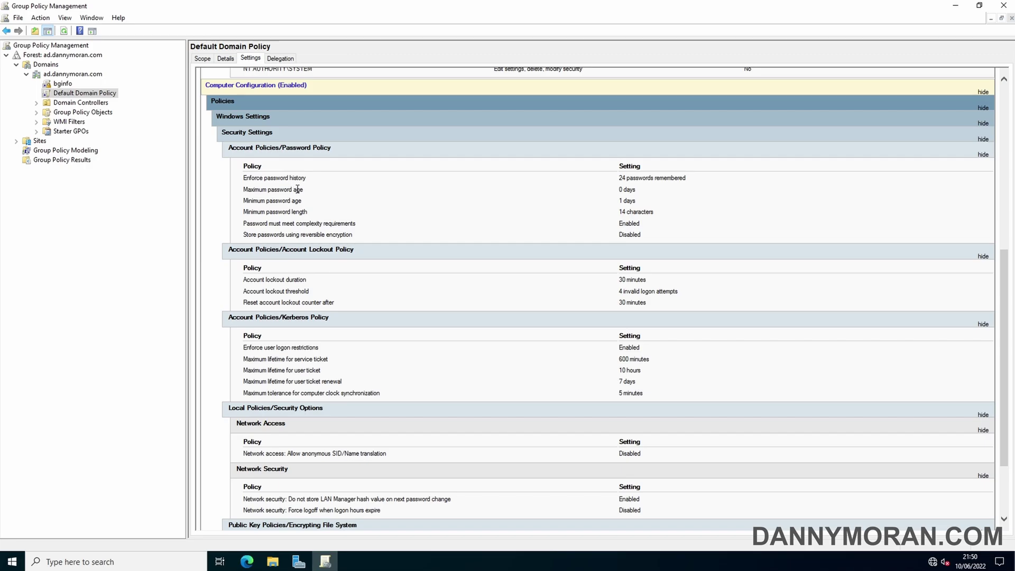
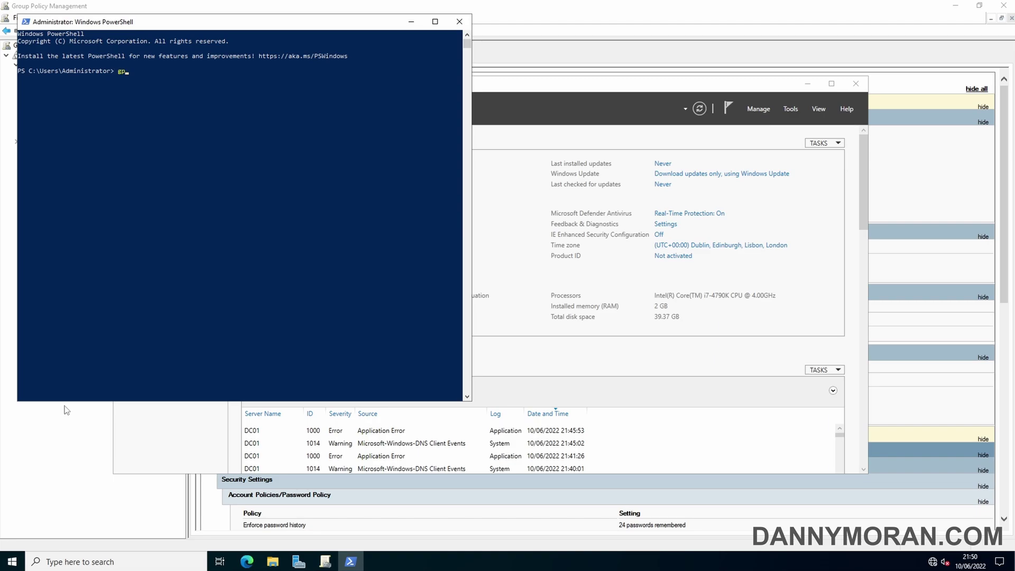
- Run gpupdate /force in PowerShell to refresh the server's policies, and close the console
type("date .")
key("BackSpace")
key("BackSpace")
type("/force")
key("Return")
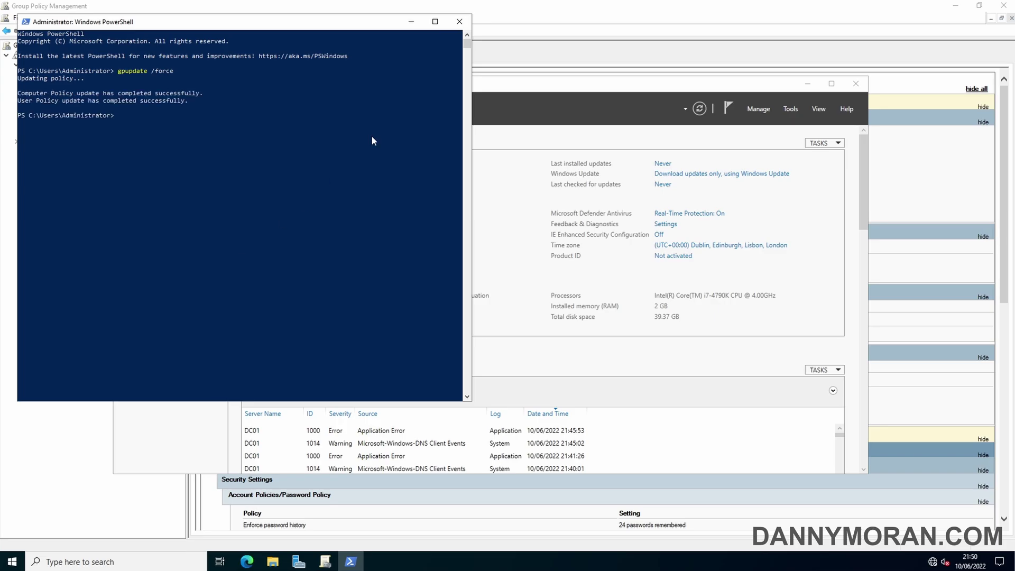
left_click(459, 21)
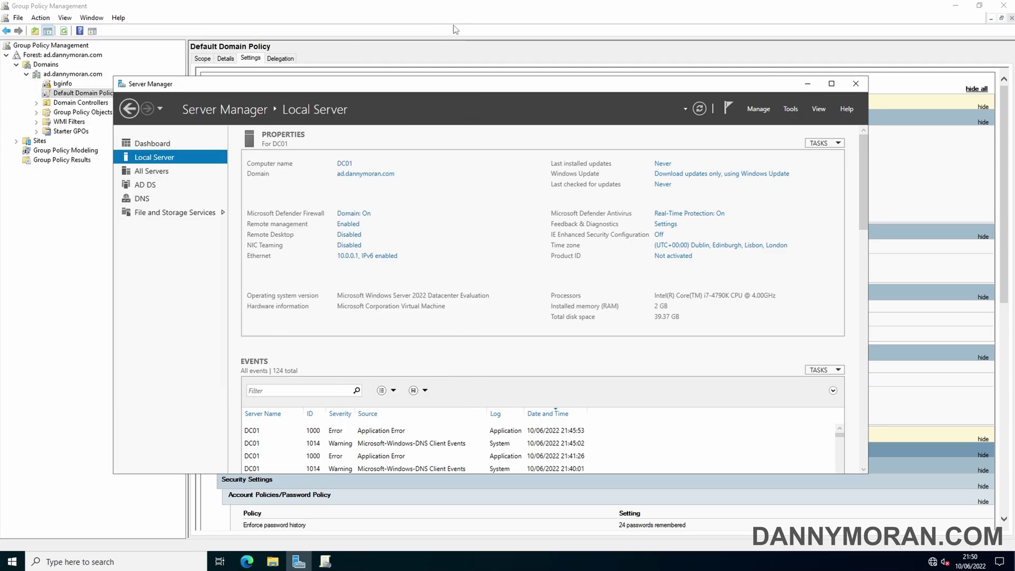
- Switch to Active Directory Users and Computers from Server Manager
left_click(790, 109)
left_click(872, 169)
left_click(412, 55)
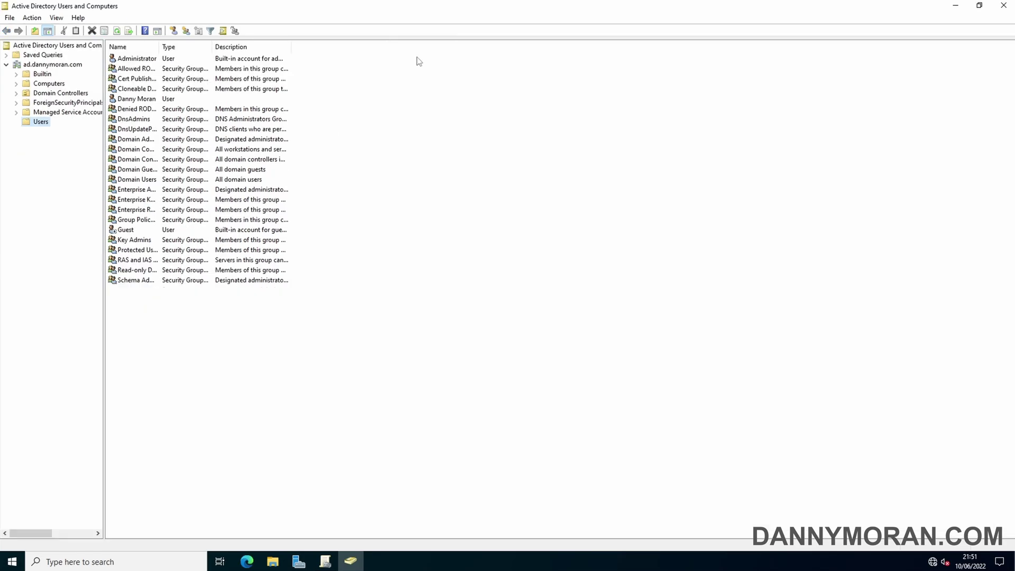
- Try to reset the personal domain user's password, entering and confirming a new password shorter than 14 characters
left_click(136, 100)
right_click(135, 101)
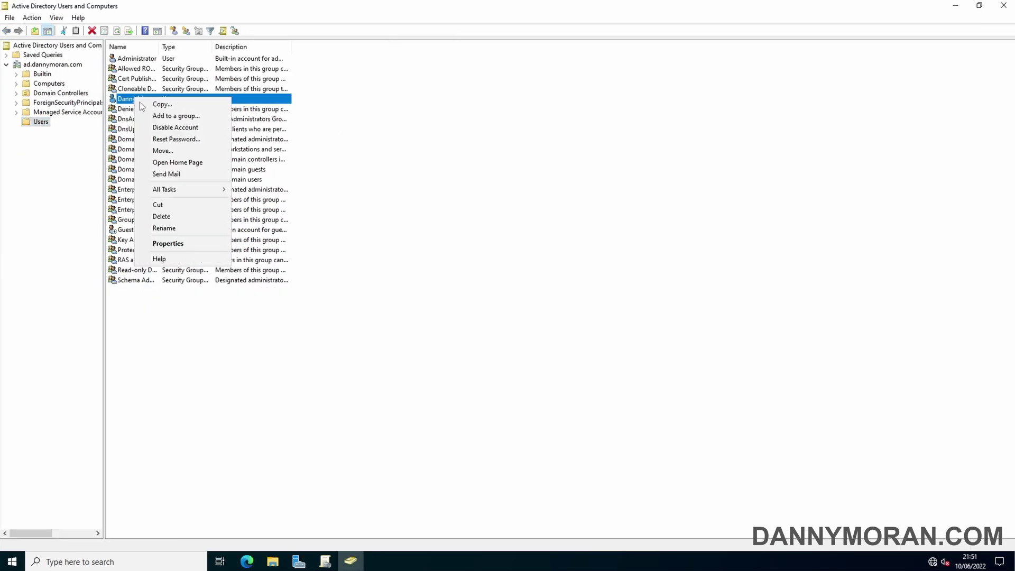
left_click(186, 139)
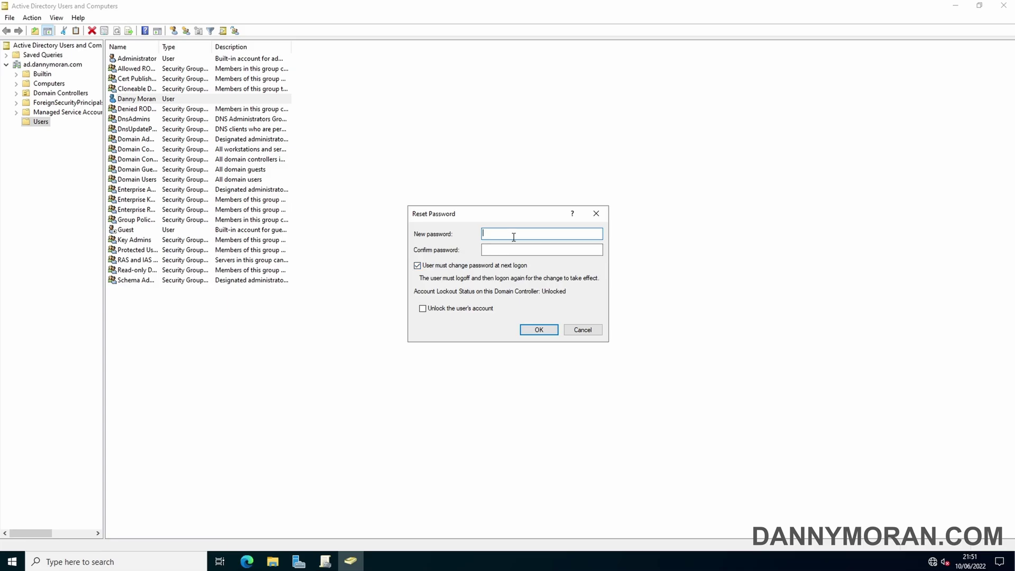
type("••••••••")
key("BackSpace")
key("BackSpace")
key("BackSpace")
key("BackSpace")
key("BackSpace")
key("BackSpace")
key("BackSpace")
type("••••••••••")
key("Tab")
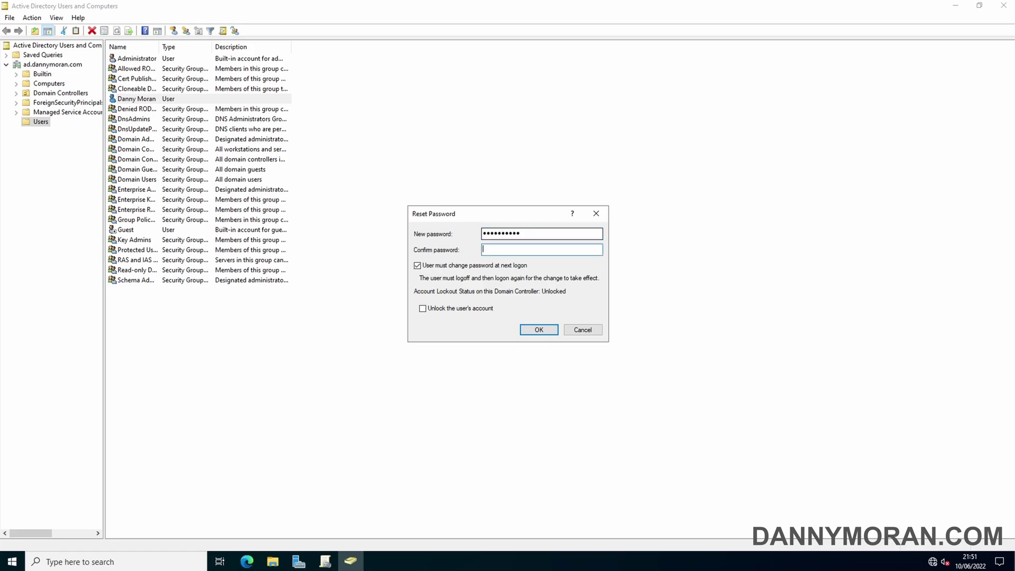
type("••••••••••")
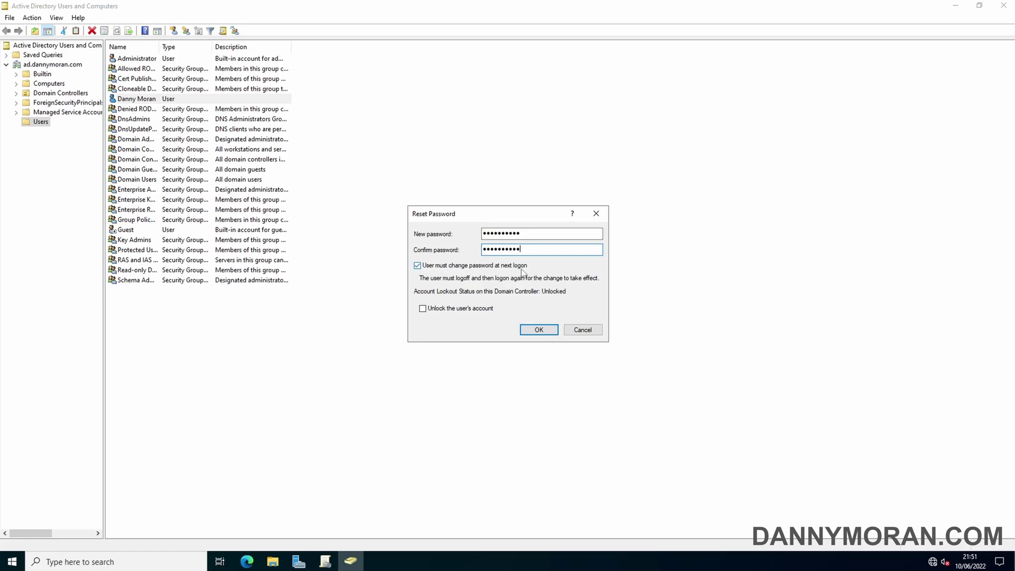
left_click(539, 329)
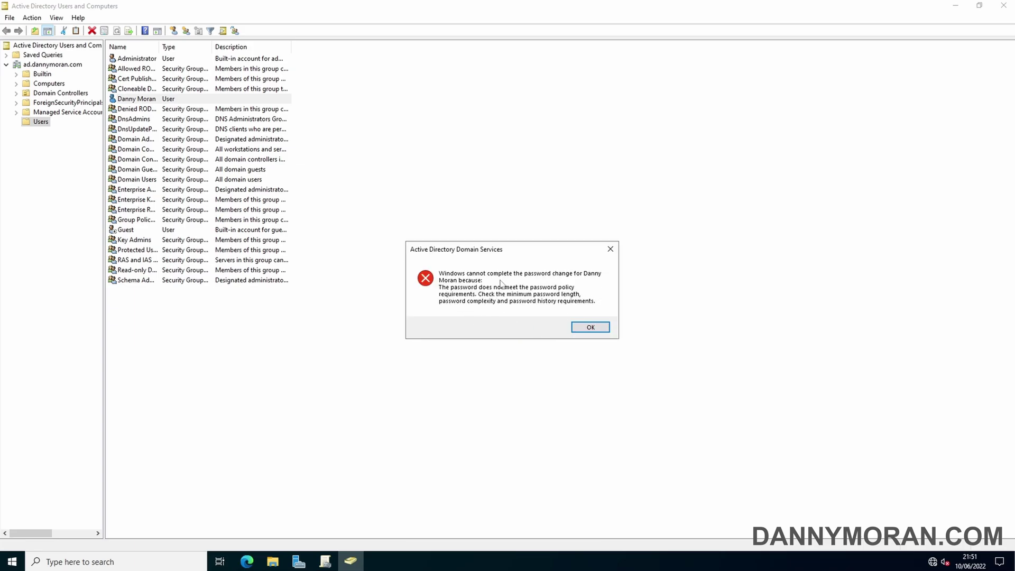
left_click(589, 327)
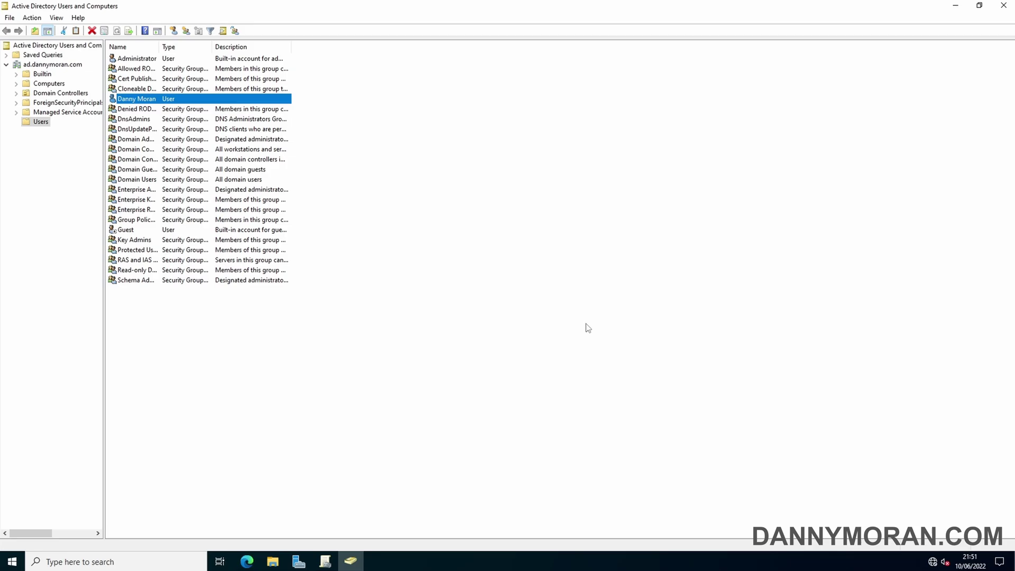
- Reset the same user's password, entering and confirming a new password of more than 14 characters
right_click(140, 99)
left_click(182, 142)
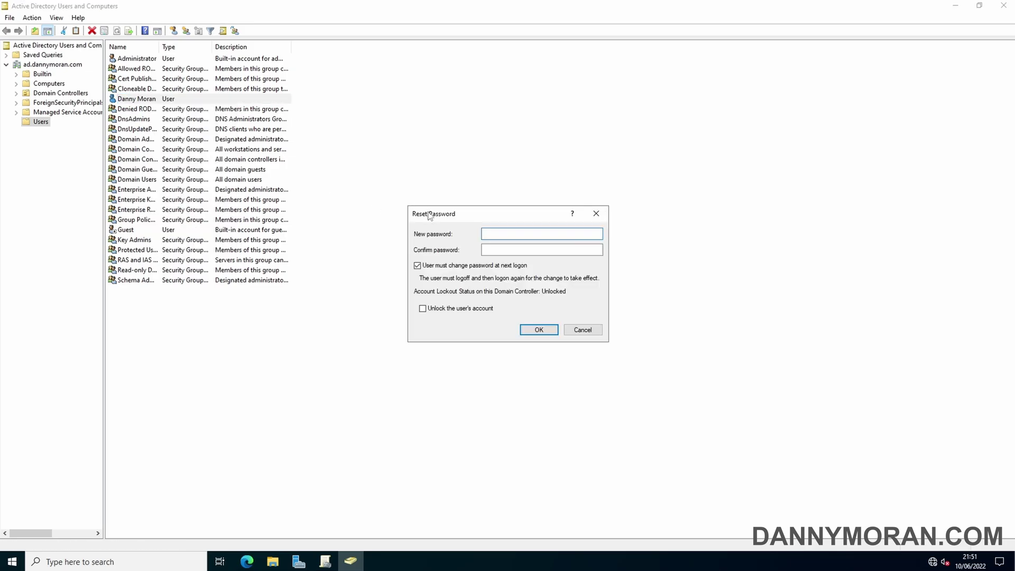
type("•••••••••••••••")
key("Caps_Lock")
key("Tab")
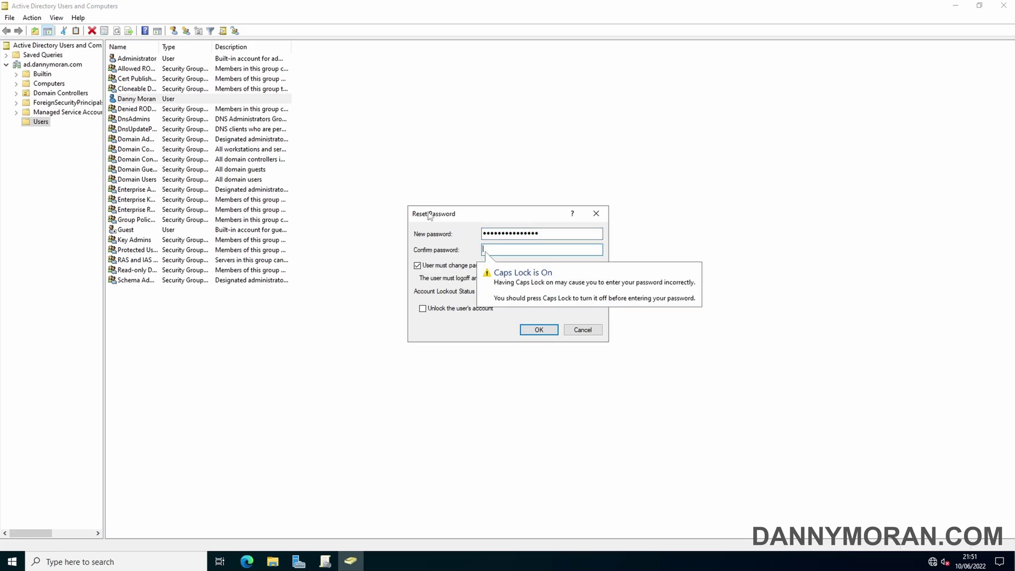
type("•••••••••••••••")
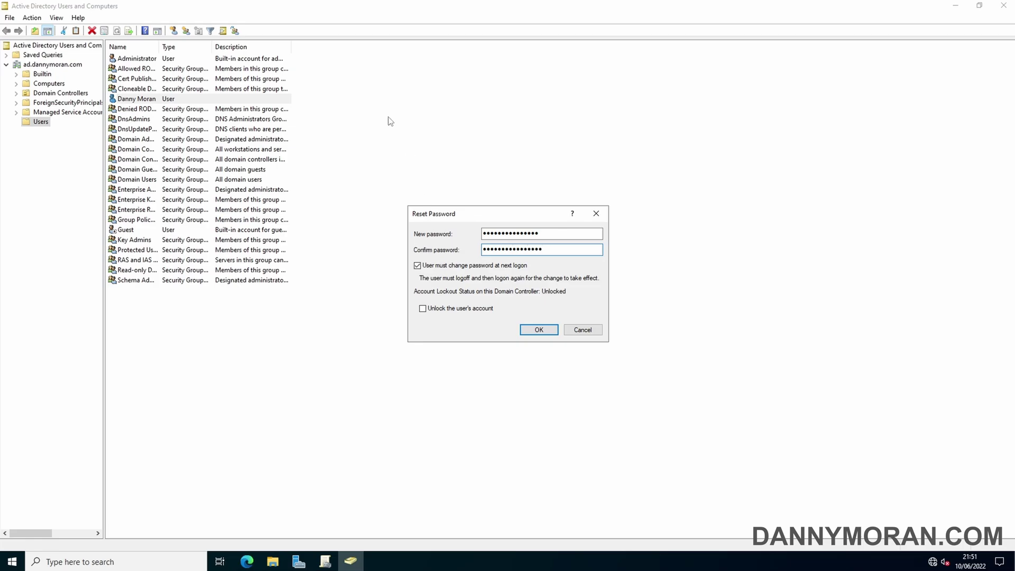
key("BackSpace")
key("BackSpace")
key("BackSpace")
key("BackSpace")
key("BackSpace")
key("BackSpace")
key("BackSpace")
key("BackSpace")
key("BackSpace")
key("BackSpace")
key("BackSpace")
key("BackSpace")
key("BackSpace")
key("BackSpace")
key("BackSpace")
type("••••••••••••••")
left_click(544, 330)
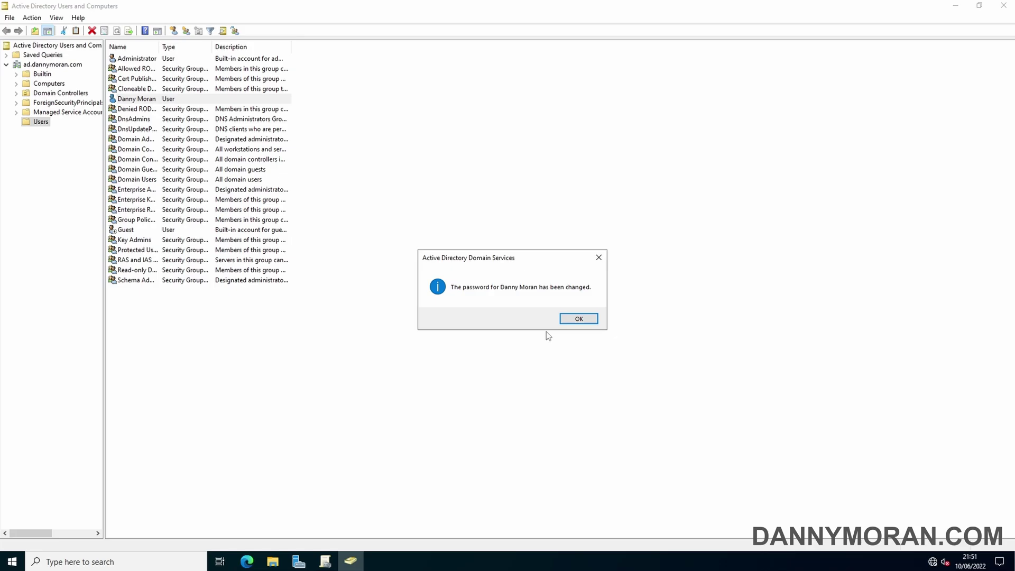
left_click(579, 319)
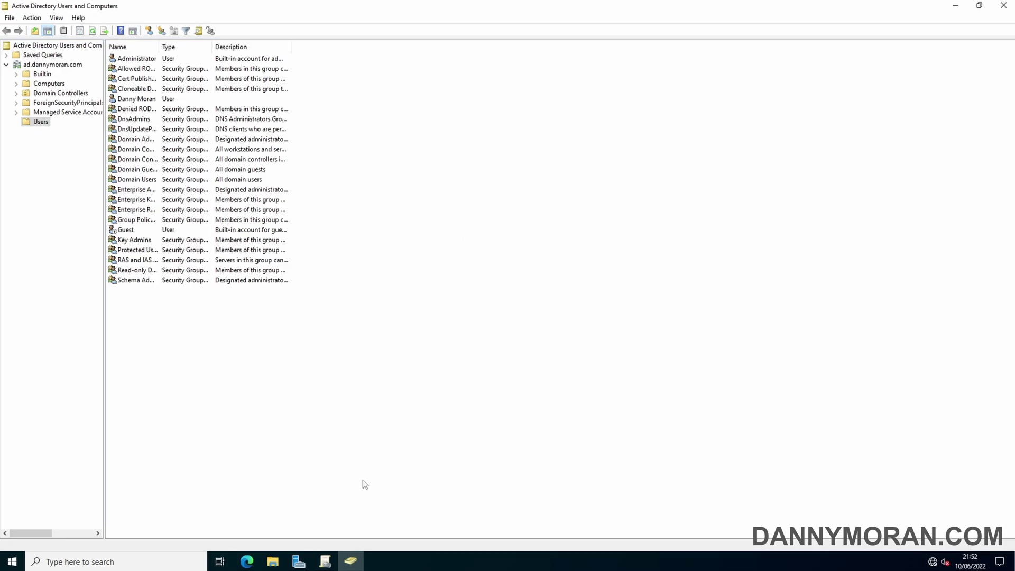
- Switch back to the Default Domain Policy report in Group Policy Management
left_click(325, 560)
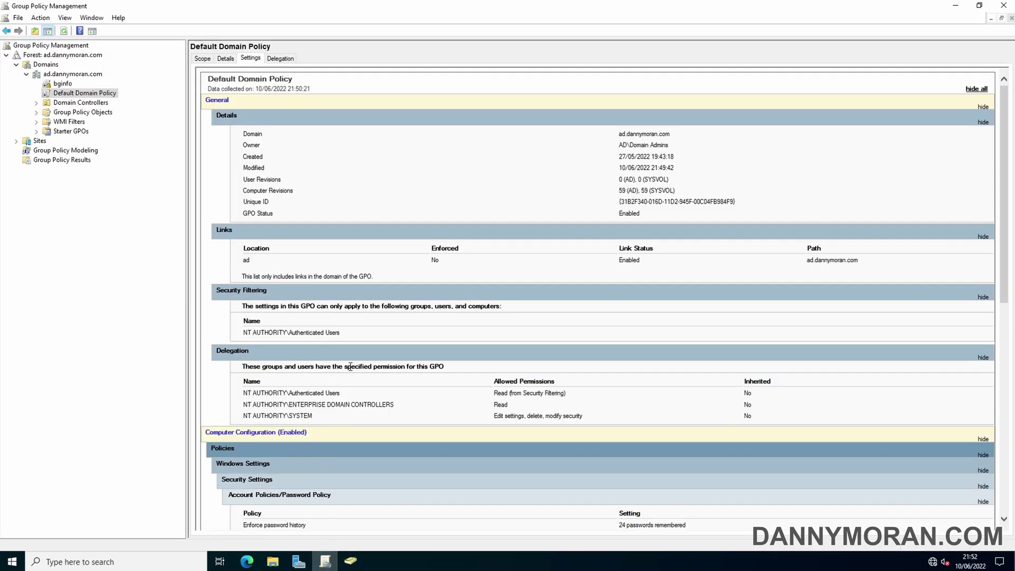